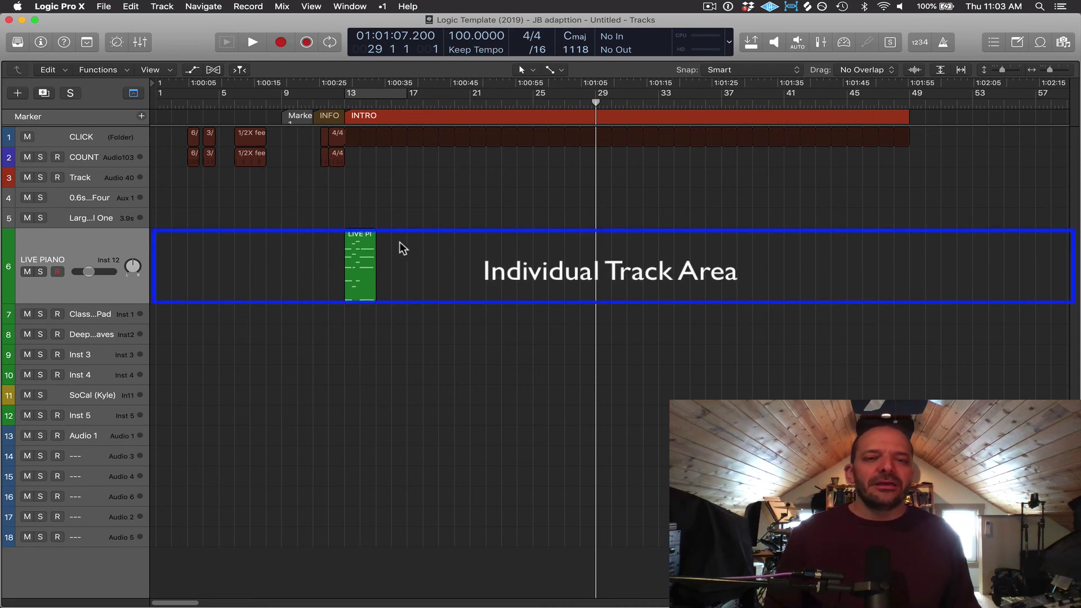
Step: Select the LIVE PIANO MIDI region on track 6
click(351, 247)
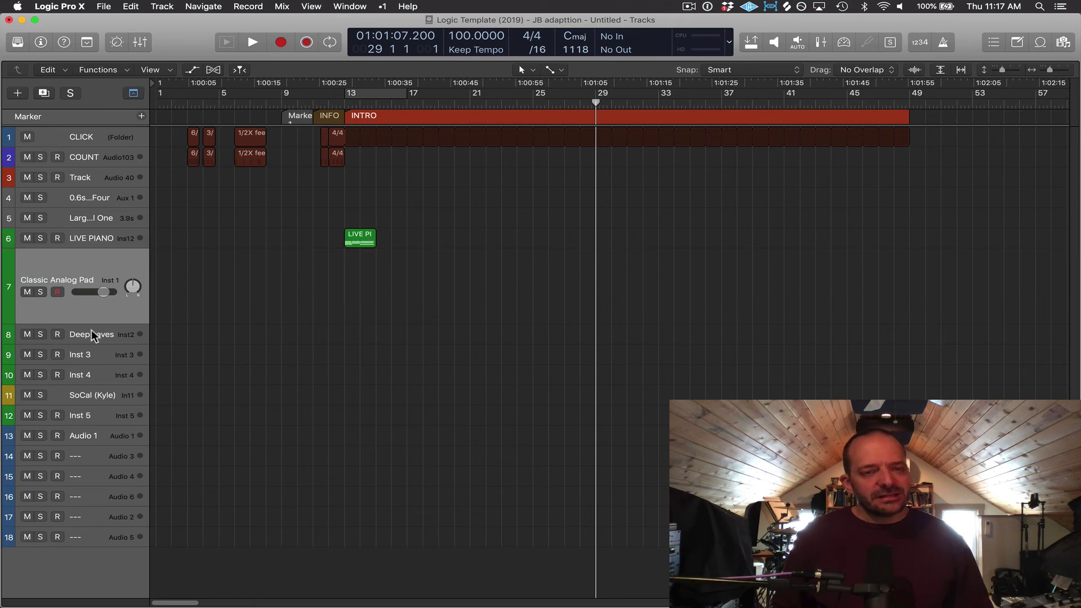
Step: Focus Deep Harmonic Waves, LIVE PIANO and Classic Analog Pad, then step back to LIVE PIANO with the arrow keys
click(91, 331)
click(86, 231)
click(87, 315)
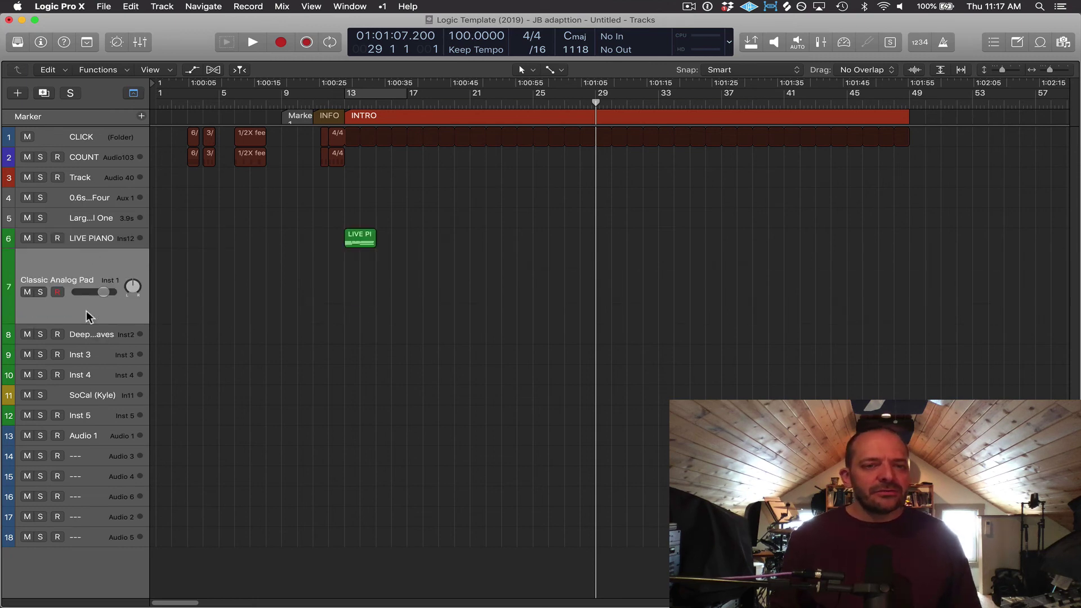
key(Up)
key(Down)
key(Down)
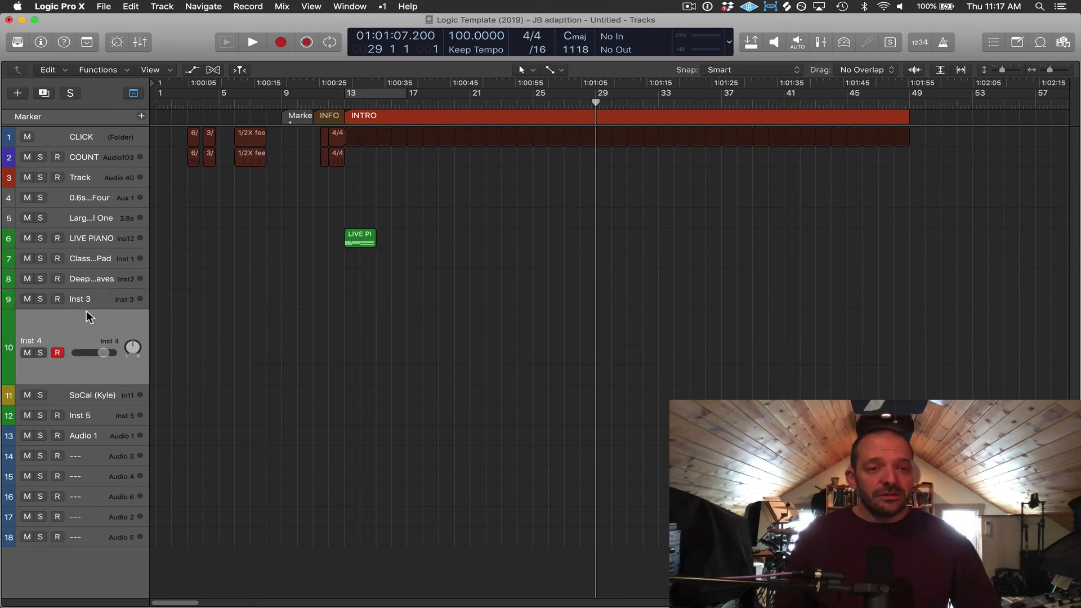
key(Up)
key(Up)
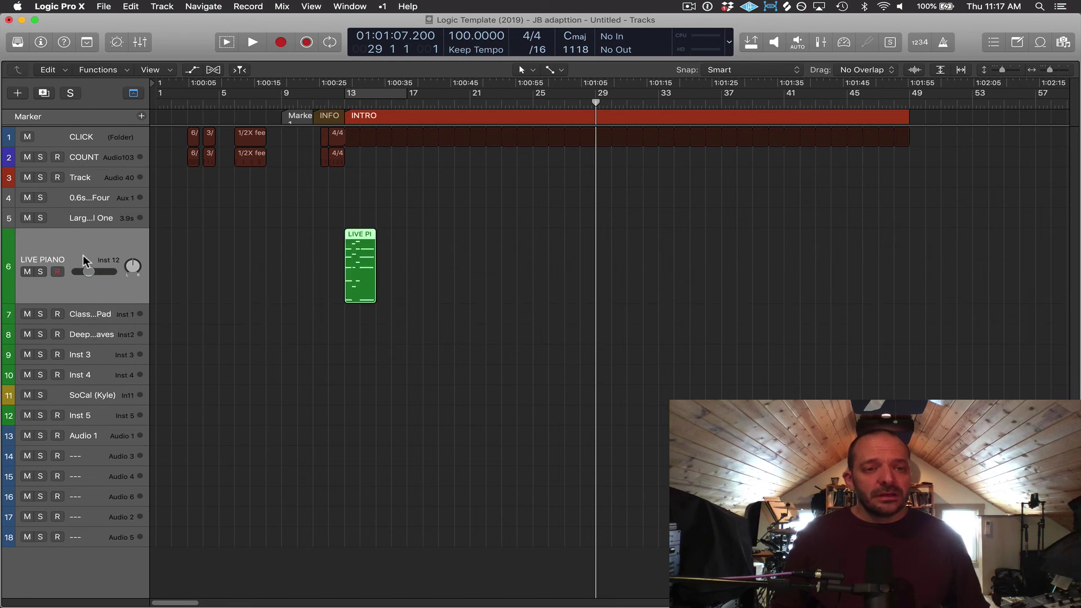
Step: Drag LIVE PIANO lower, delete its region and tracks, undo with Cmd-Z, and refocus LIVE PIANO
drag(83, 251, 93, 305)
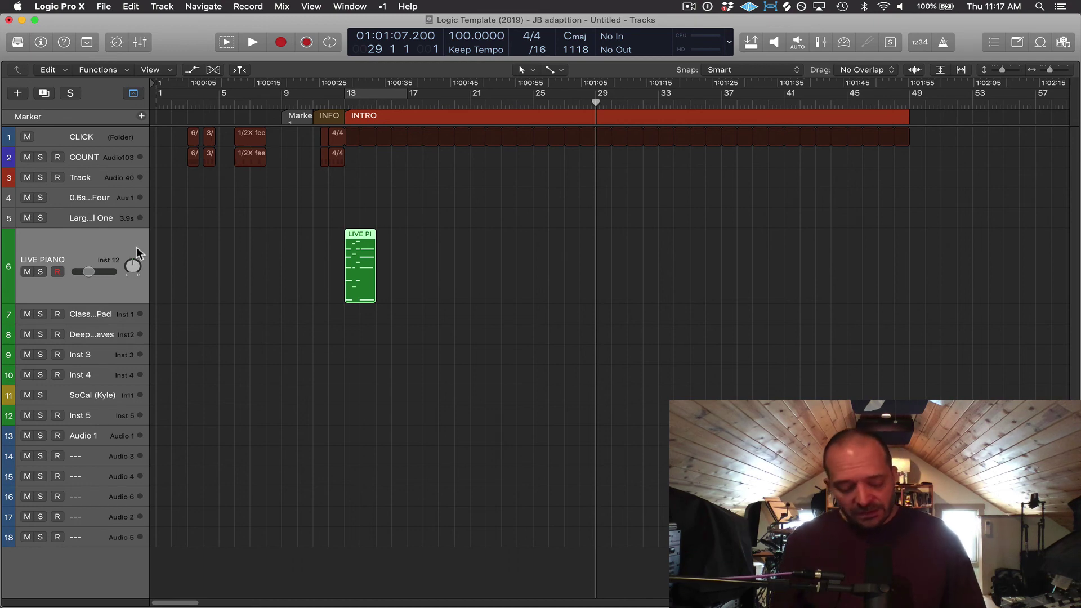
key(Delete)
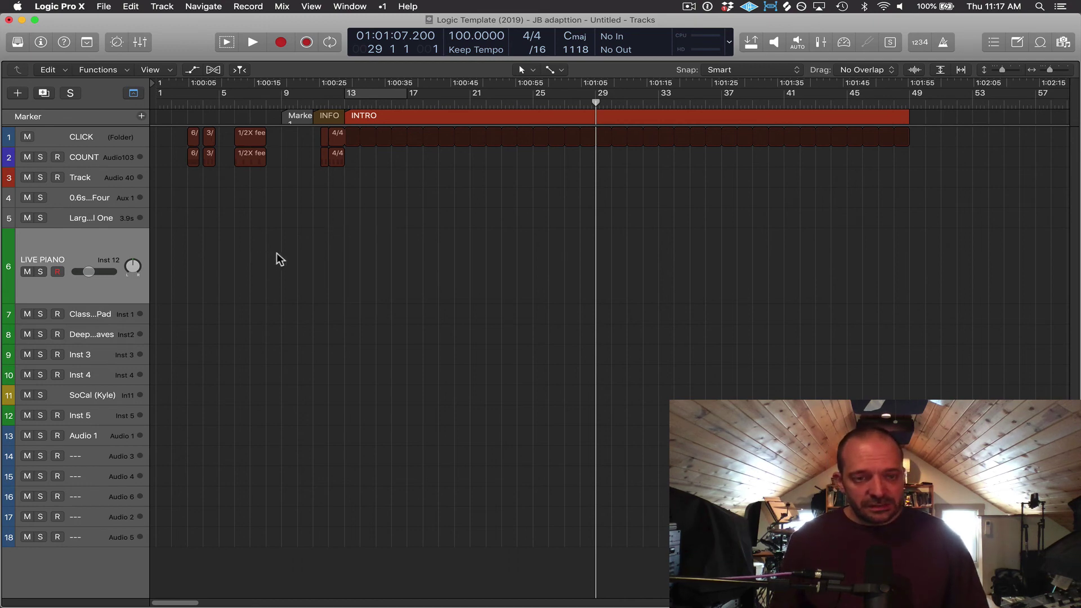
key(super+BackSpace)
key(super+BackSpace)
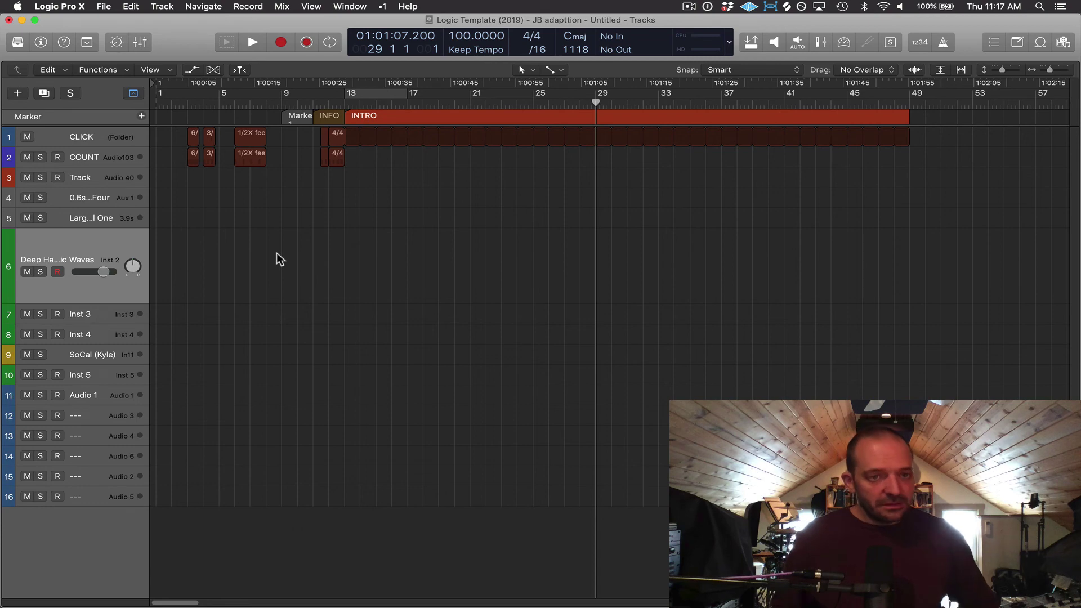
key(super+z)
key(super+z)
key(super+z)
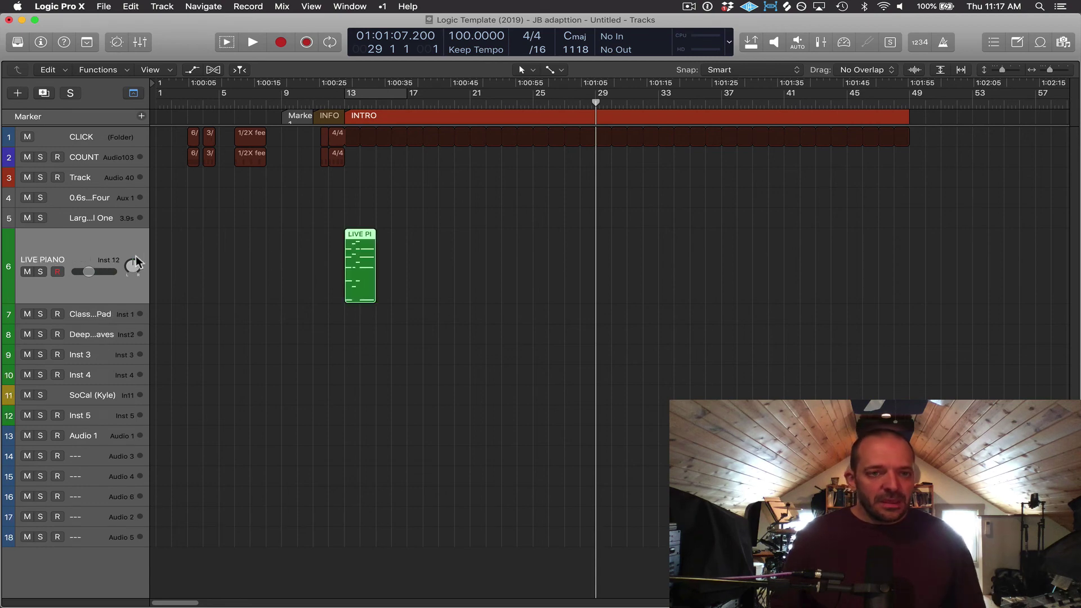
click(82, 313)
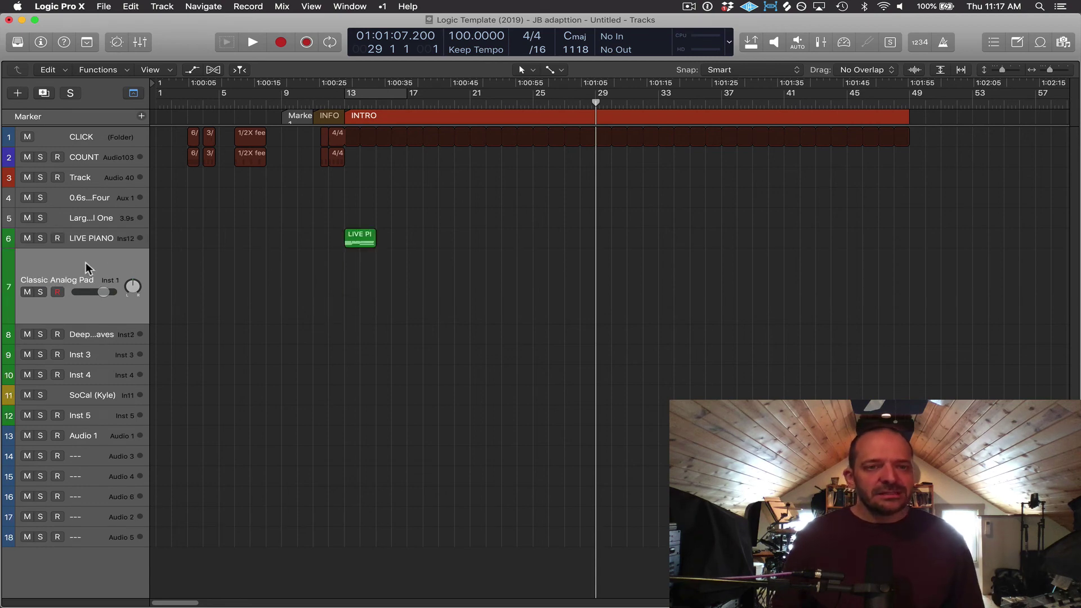
click(82, 243)
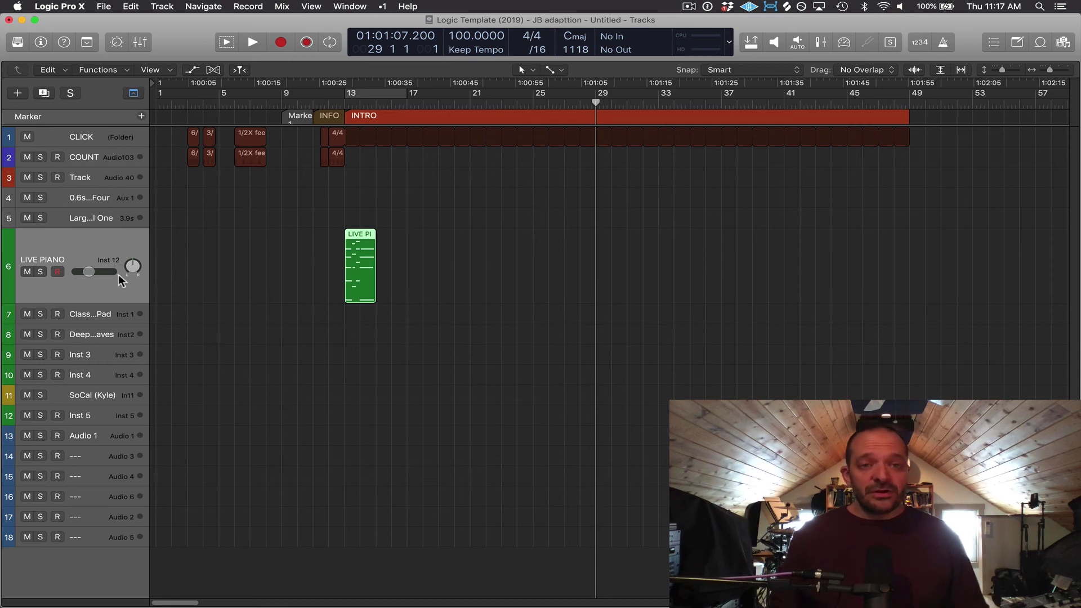
Step: Turn off Zoom Focused Track and make the LIVE PIANO track slightly taller
click(165, 70)
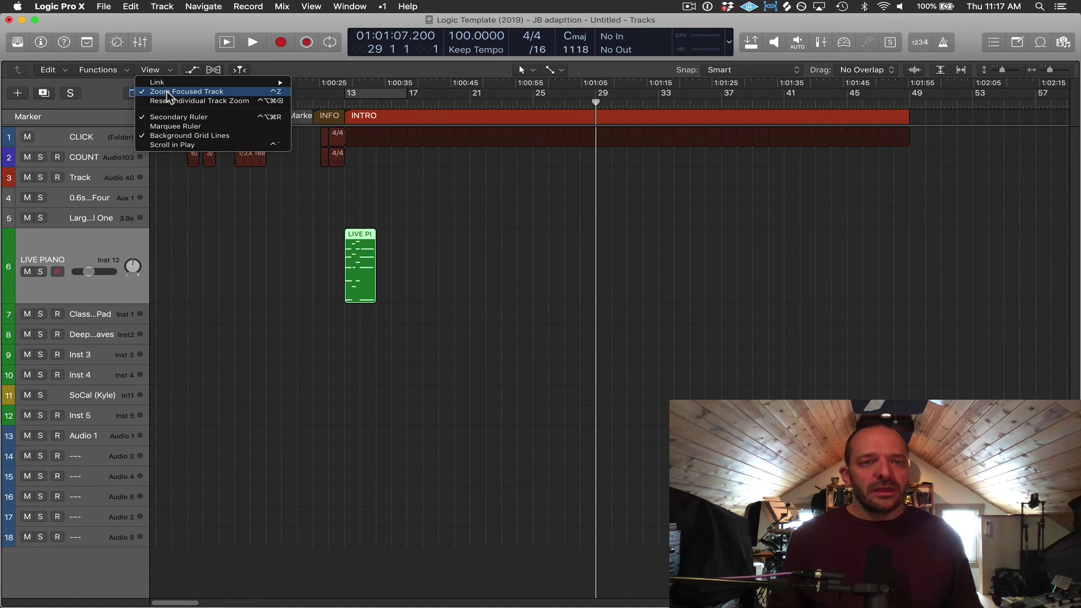
click(166, 92)
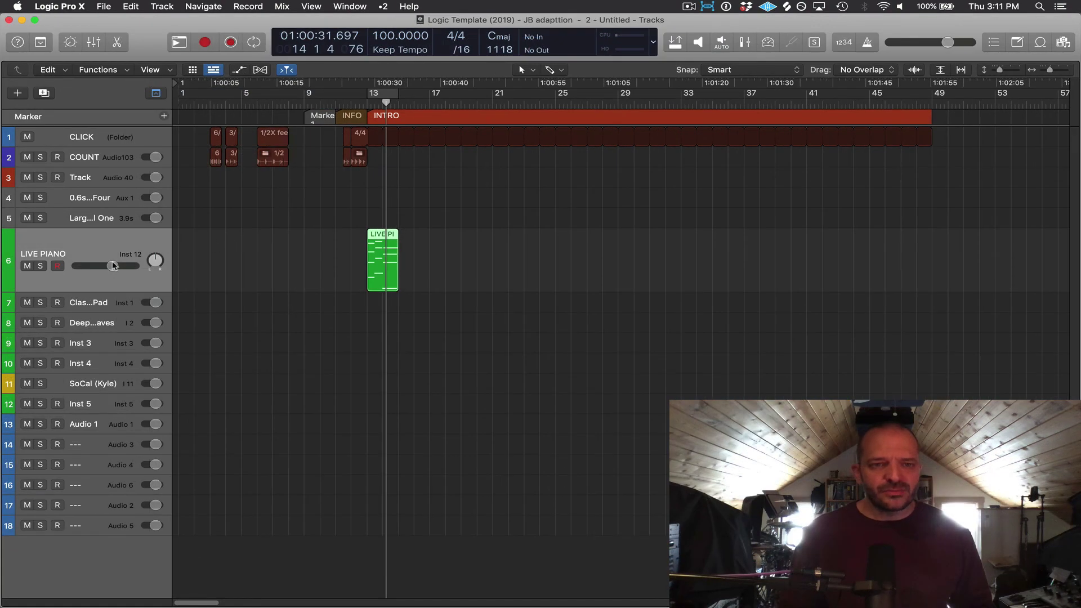
drag(110, 291, 115, 444)
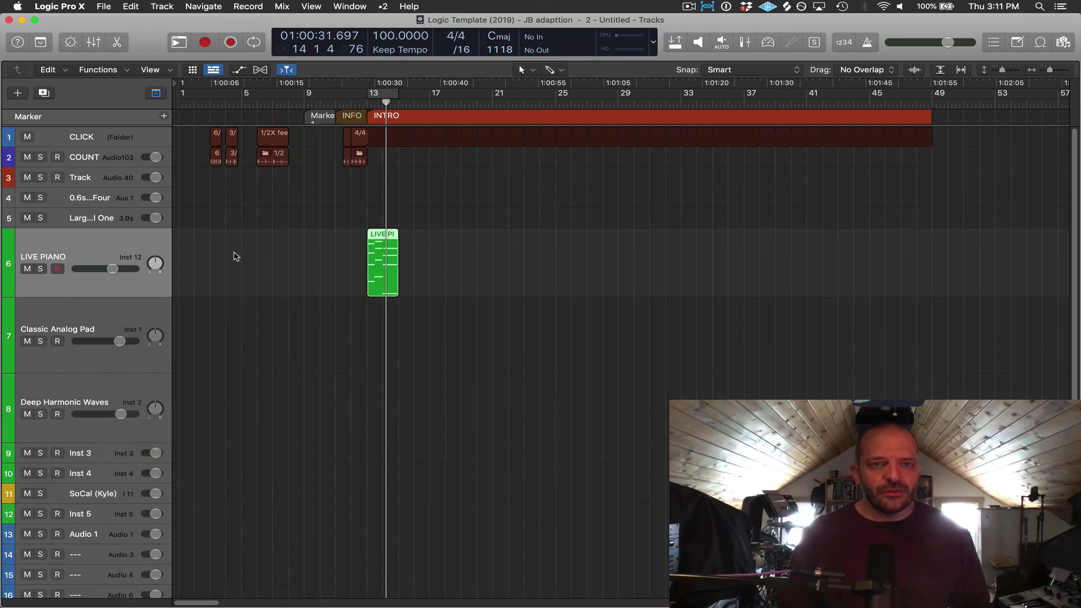
Step: Narrow the track header column and show the mixer beneath a shorter tracks area
mouse_move(171, 226)
mouse_down()
mouse_move(106, 214)
mouse_move(195, 212)
mouse_move(150, 212)
mouse_move(173, 212)
mouse_up()
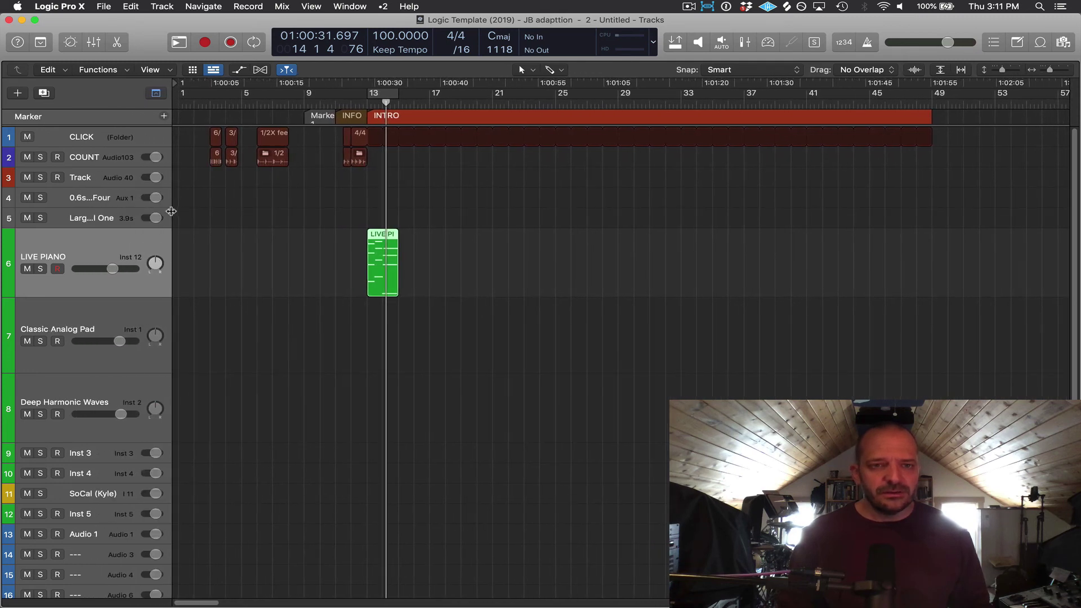
click(91, 45)
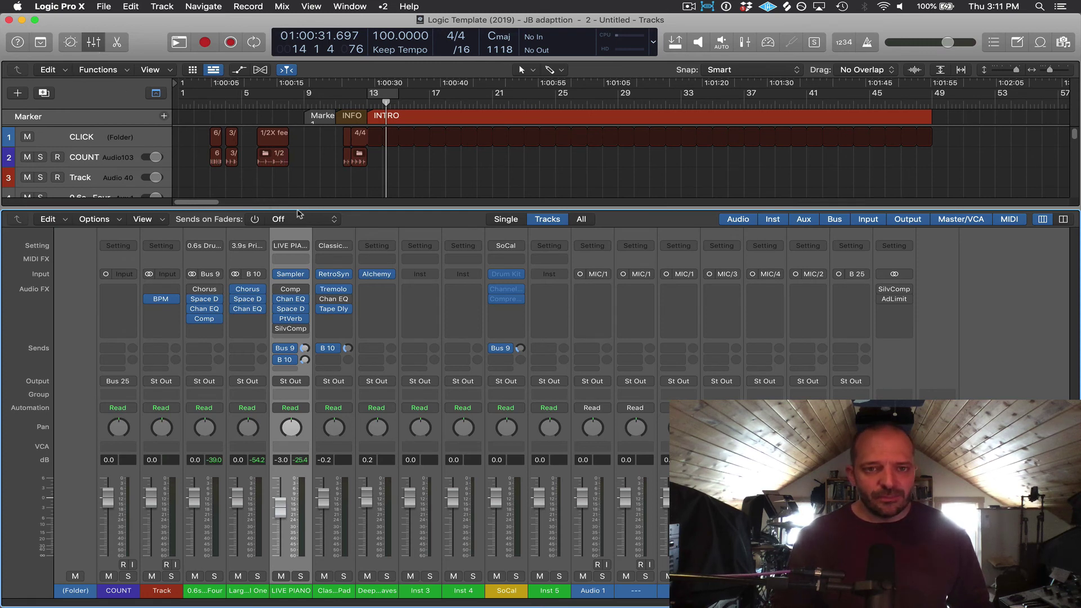
drag(298, 210, 297, 240)
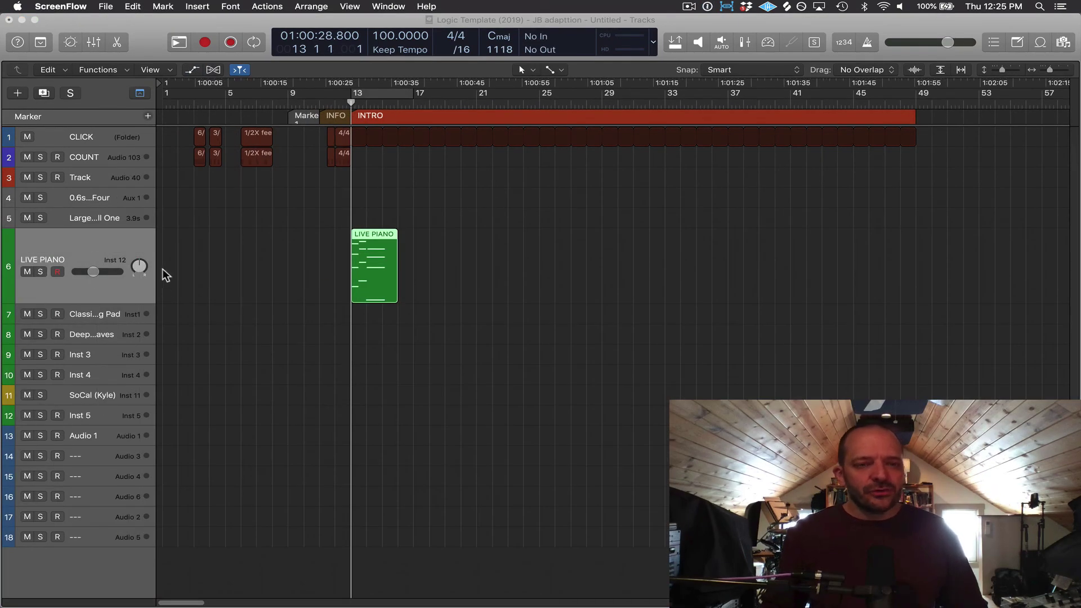
Step: Play the project while muting and unmuting LIVE PIANO, then solo it
click(41, 244)
key(space)
click(29, 271)
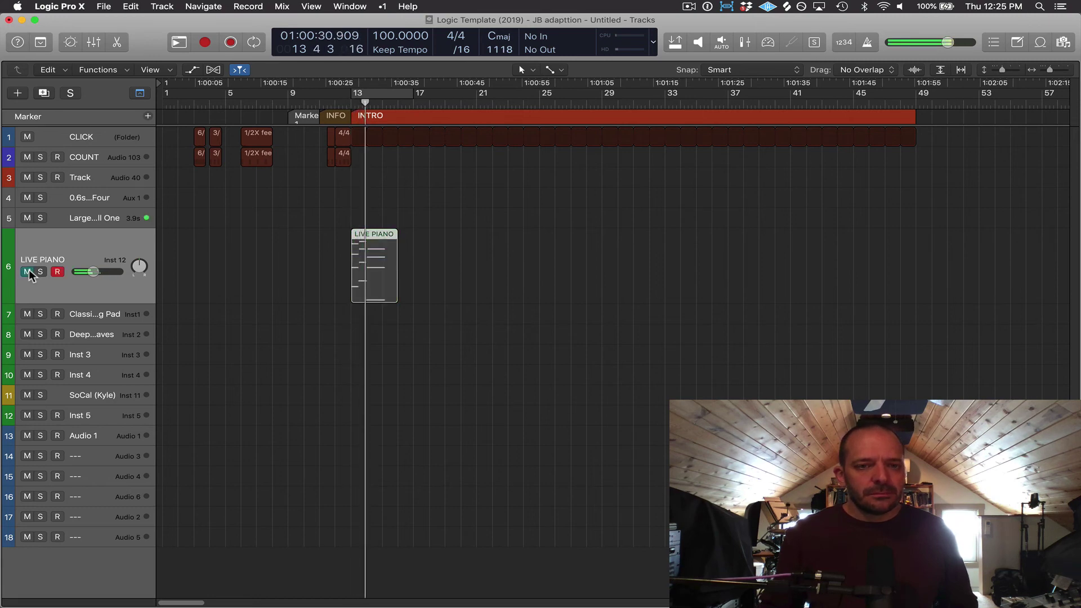
click(28, 270)
key(space)
click(40, 272)
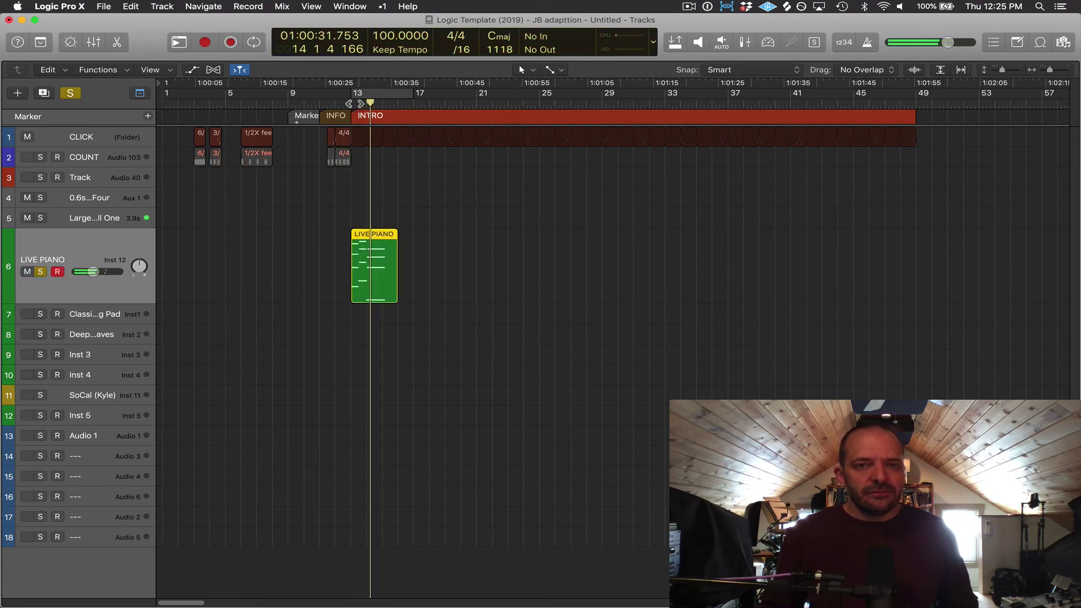
Step: Replay from bar 13 toggling LIVE PIANO solo, then move the playhead to bar 19
click(359, 104)
click(41, 272)
key(space)
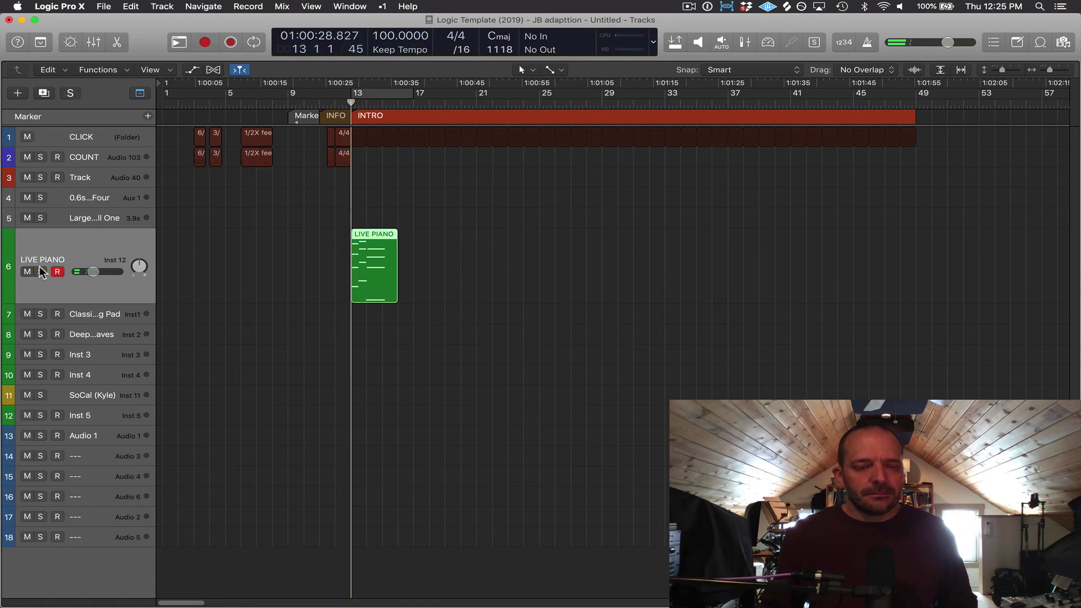
click(41, 272)
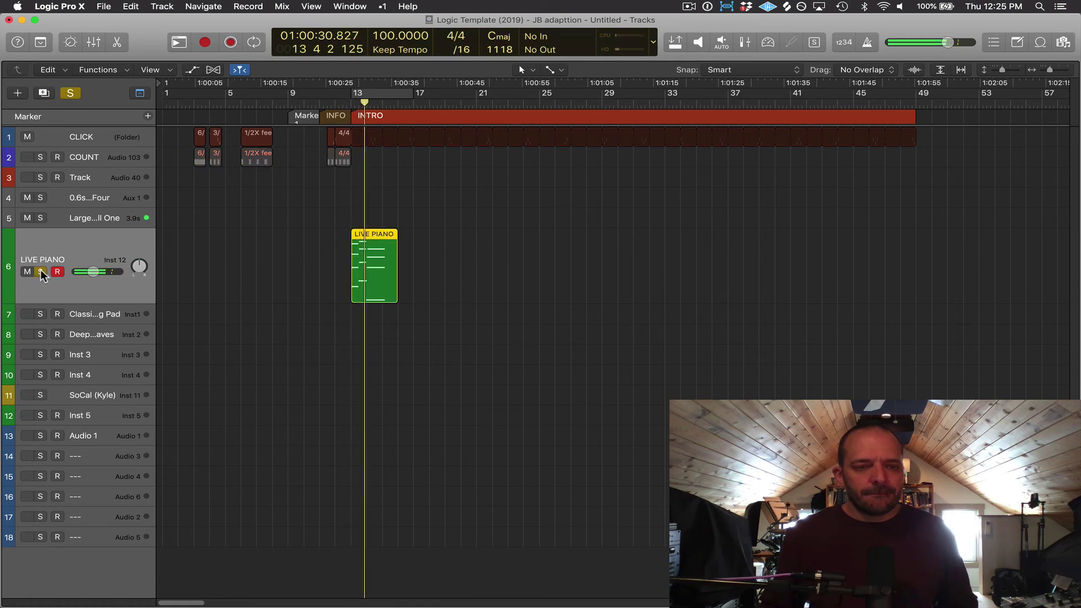
click(40, 272)
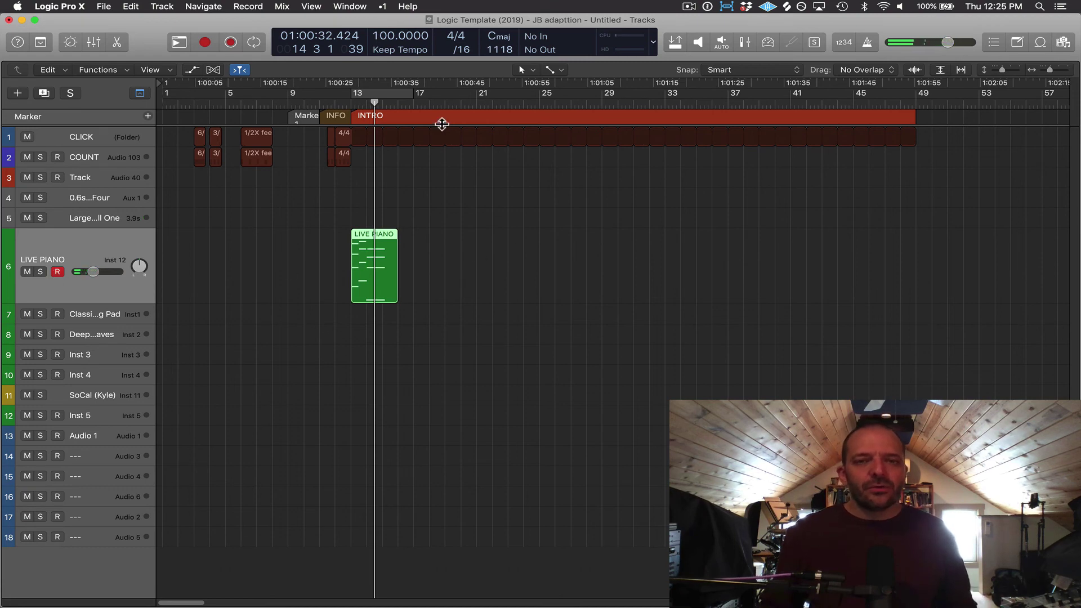
click(444, 106)
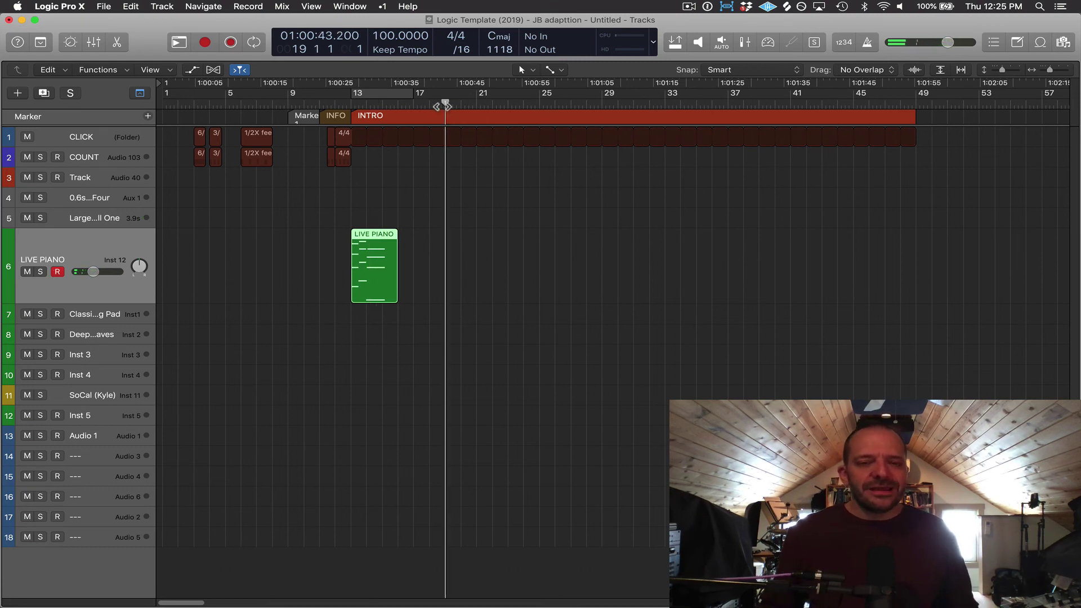
Step: Record a short MIDI region on the Deep Harmonic Waves track 8 from bar 19
click(100, 312)
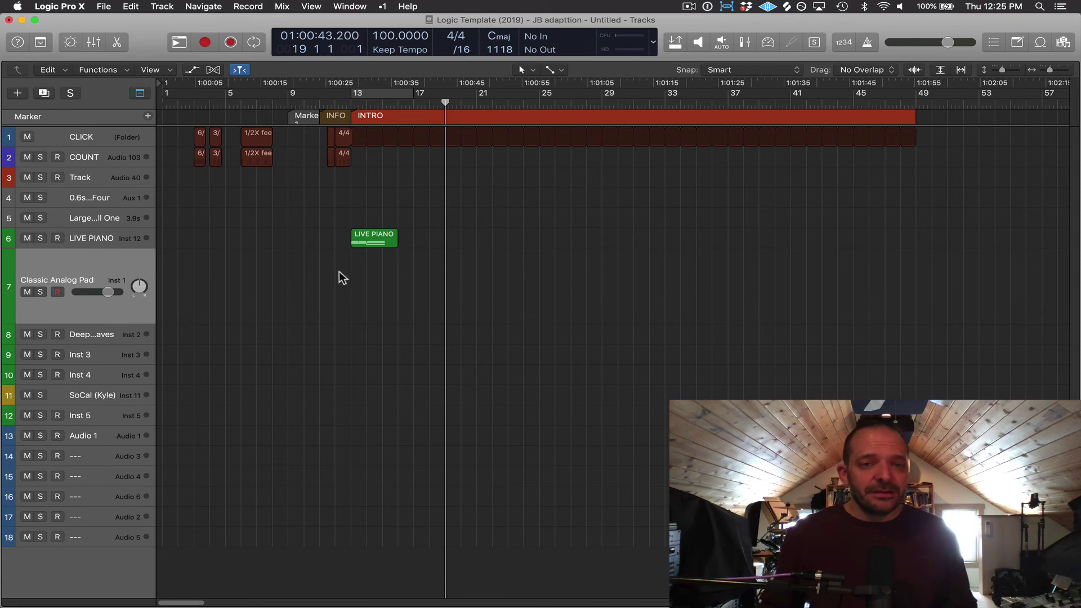
click(108, 335)
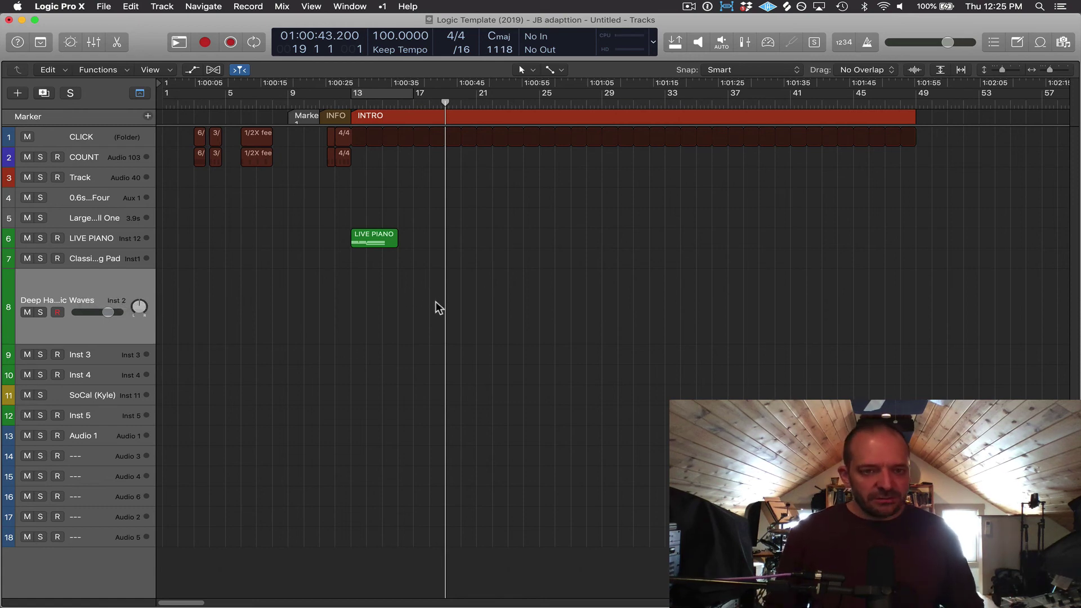
key(r)
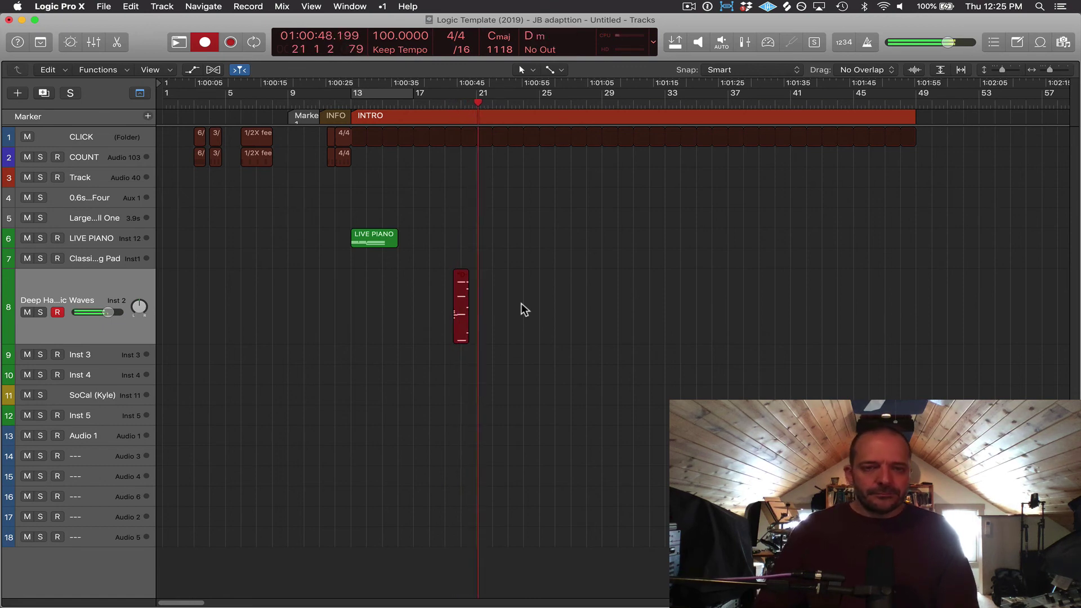
key(space)
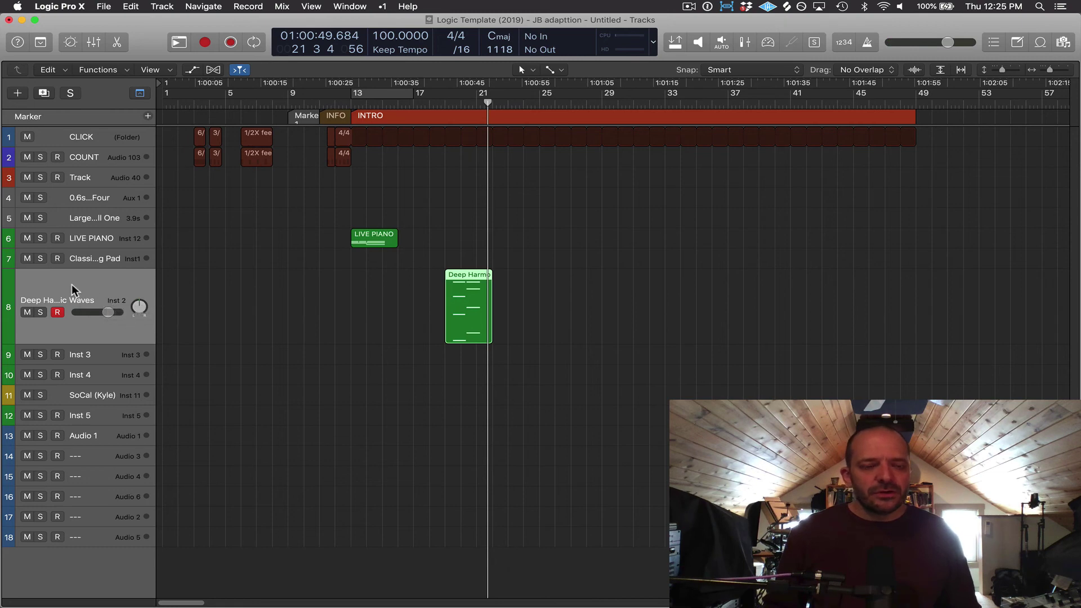
Step: Turn on Track Icons under Track Header Components
right_click(104, 298)
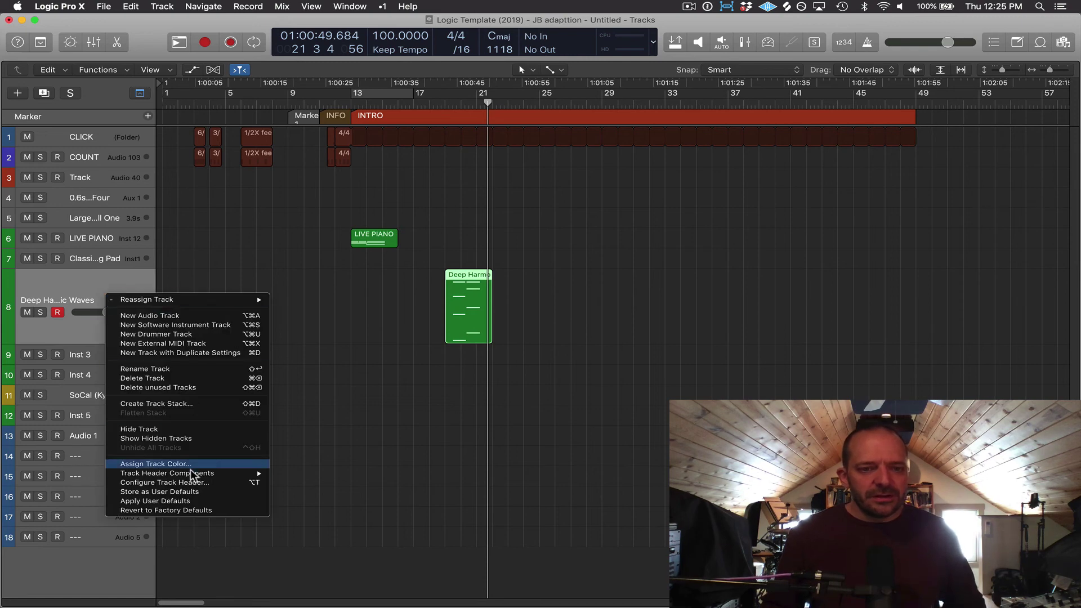
mouse_move(192, 473)
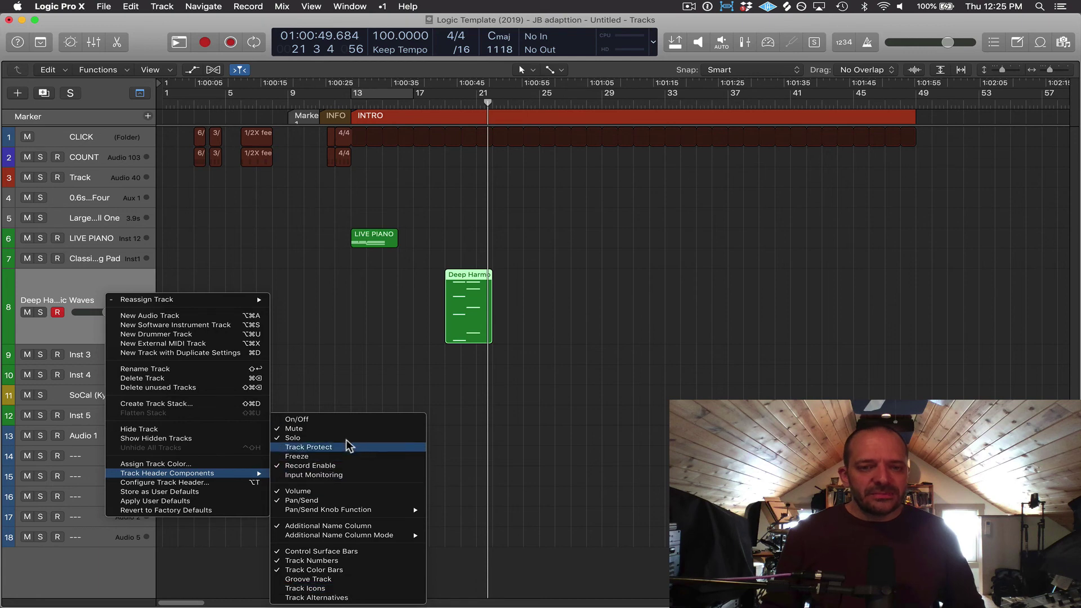
click(356, 589)
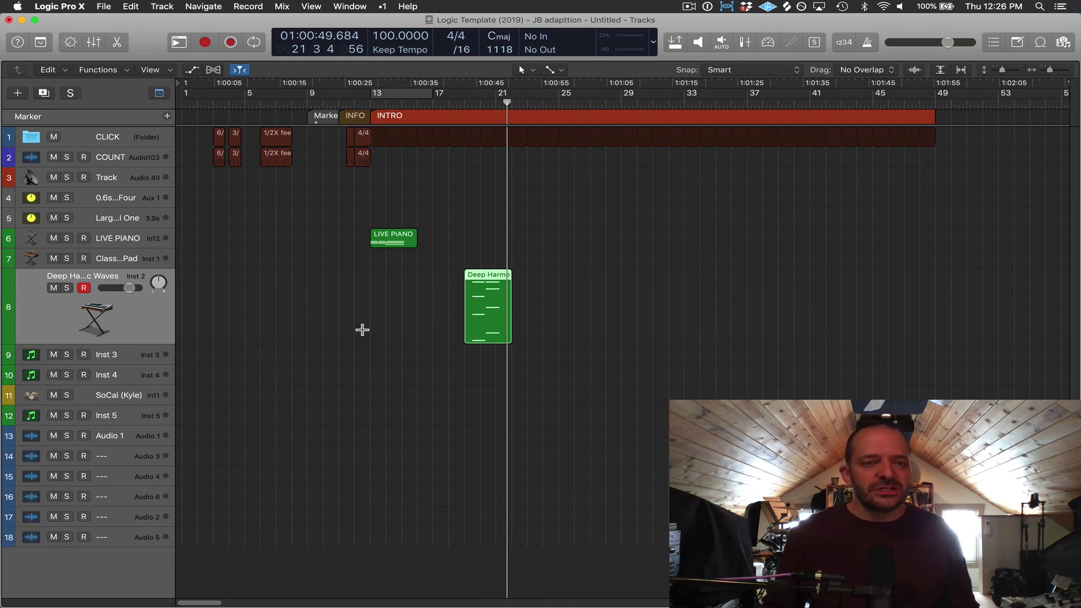
Step: Turn Track Icons off again under Track Header Components
right_click(139, 316)
mouse_move(299, 493)
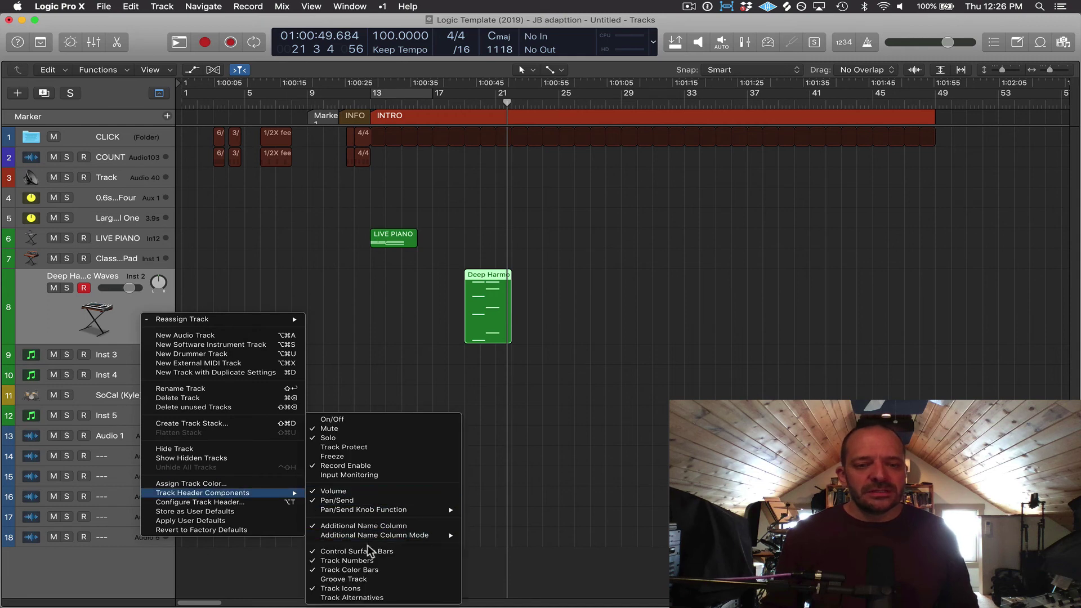
click(369, 589)
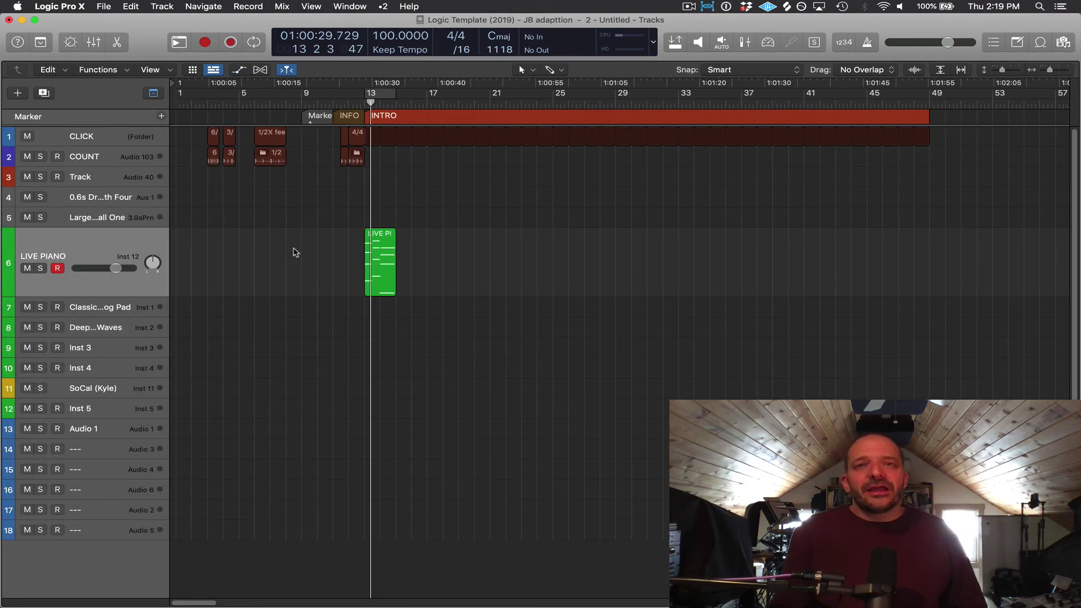
Step: Show the inspector, lower LIVE PIANO to -2.7 dB, and keep Audio 1 on Input 1
key(i)
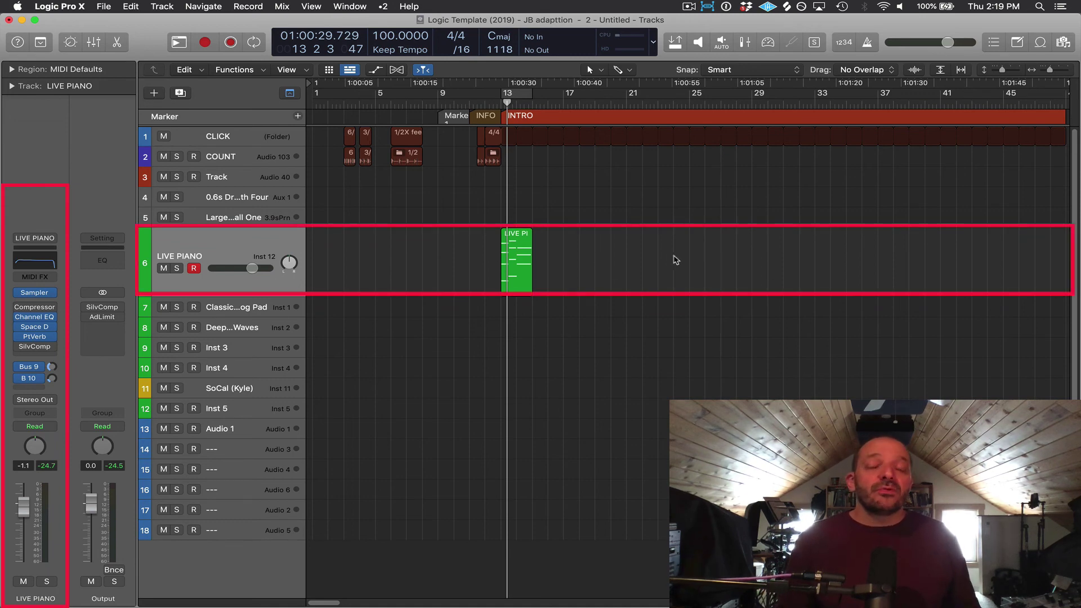
mouse_move(254, 271)
mouse_down()
mouse_move(228, 271)
mouse_move(247, 267)
mouse_up()
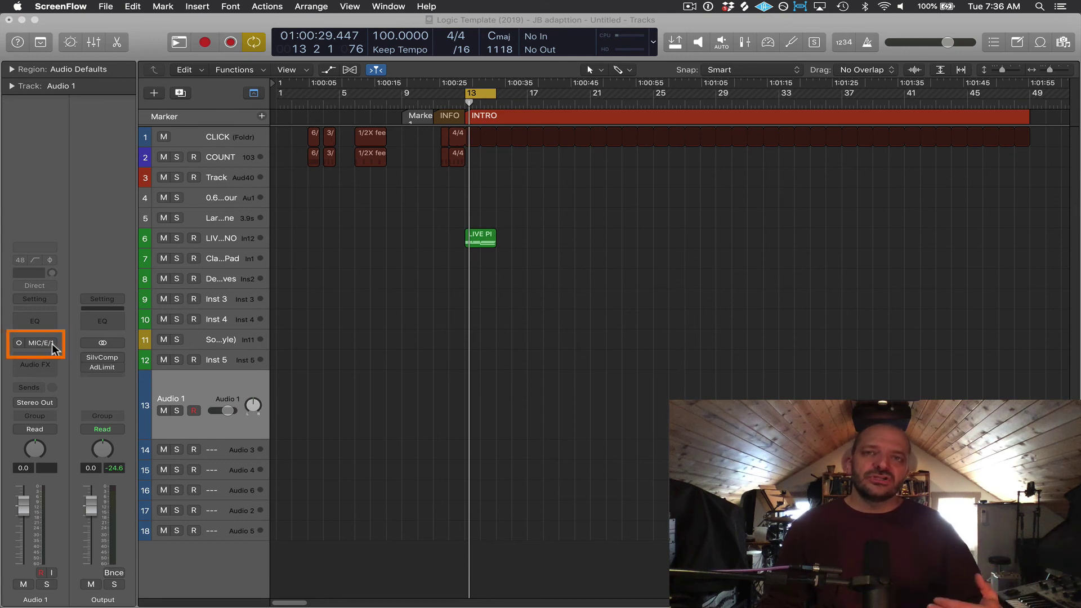
click(53, 345)
mouse_move(64, 386)
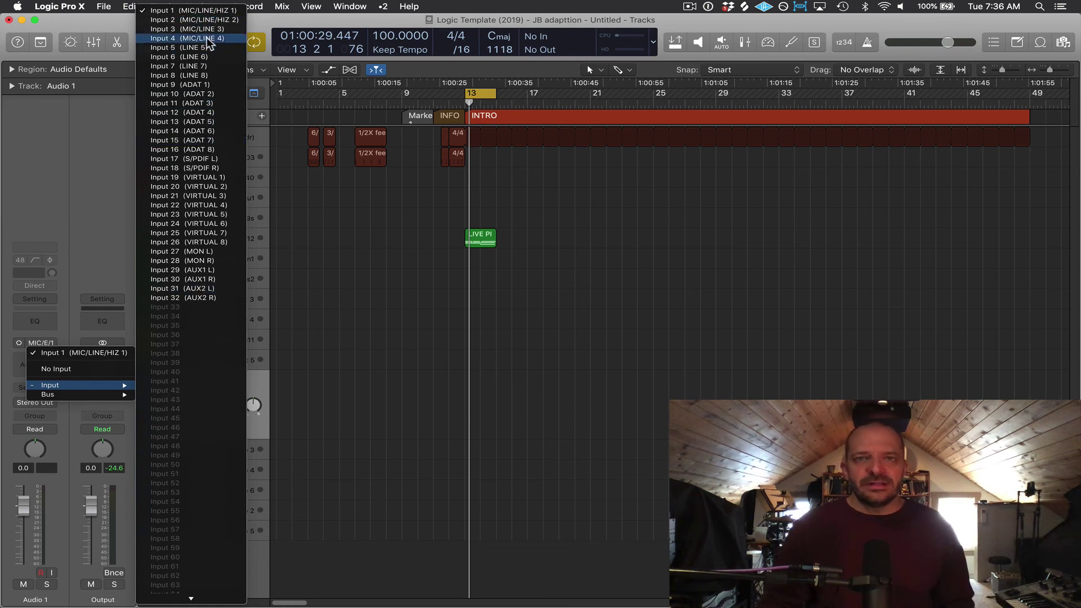
click(209, 12)
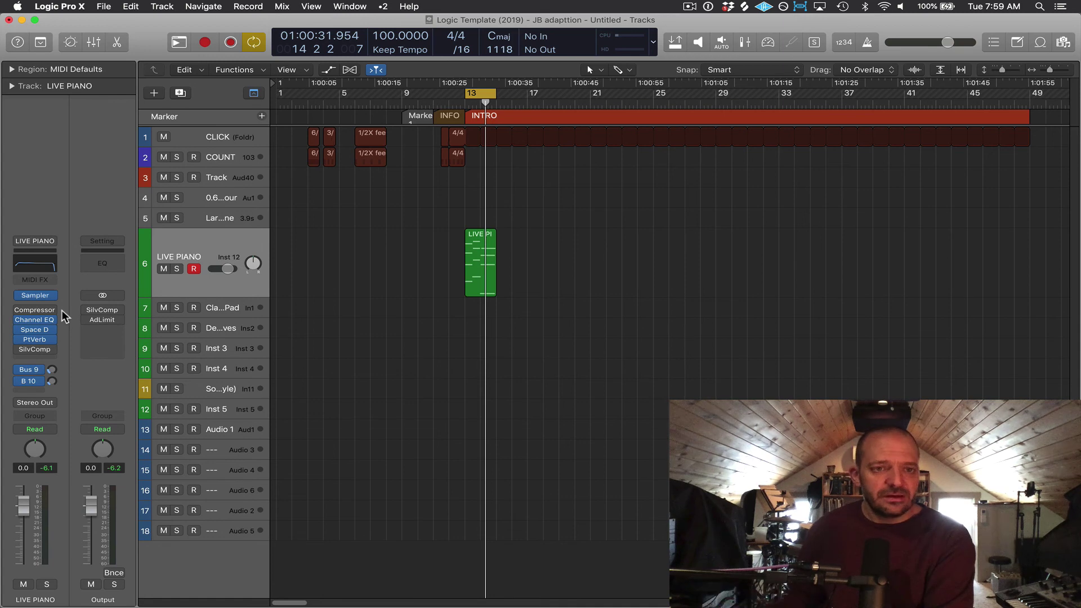
mouse_move(54, 320)
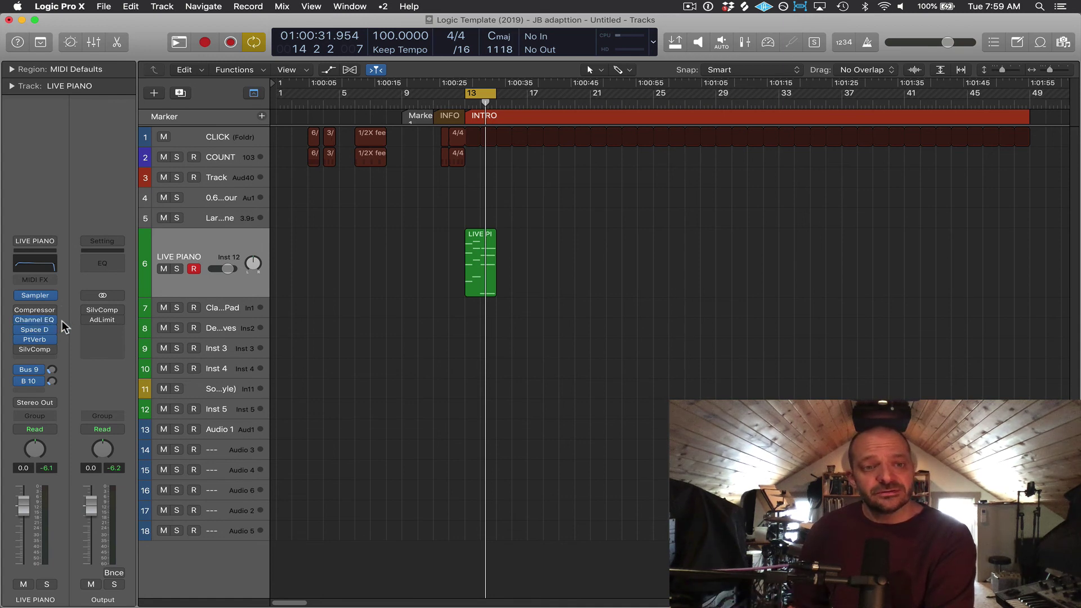
mouse_move(33, 333)
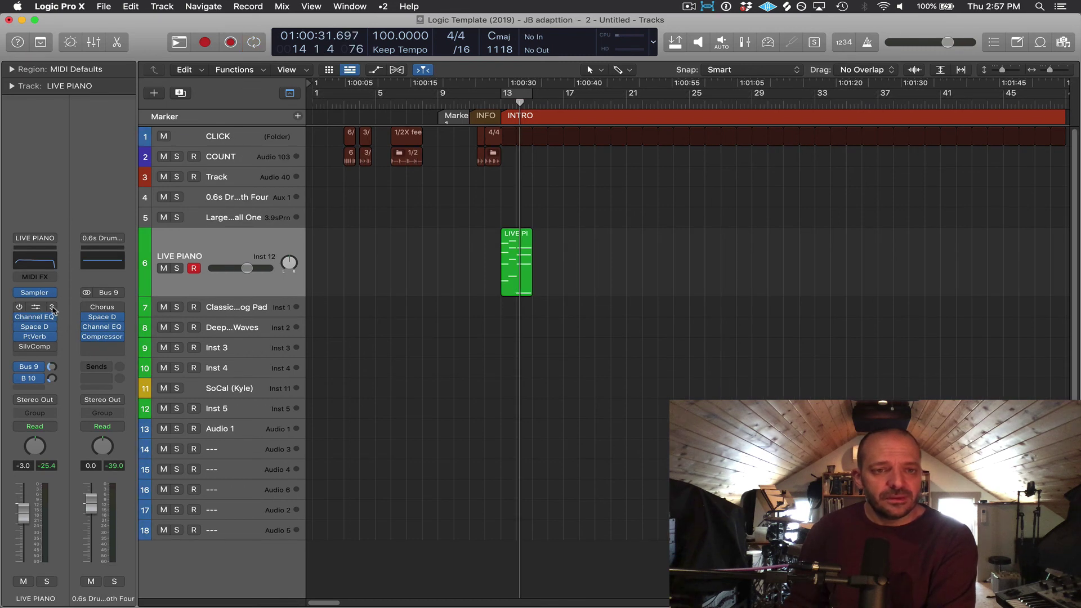
click(52, 309)
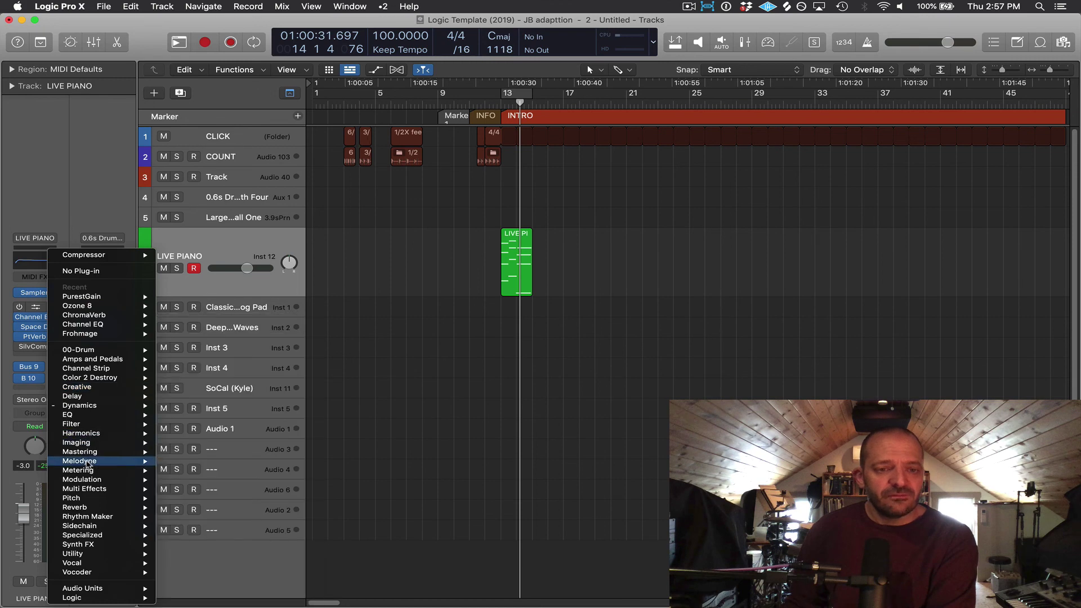
mouse_move(93, 601)
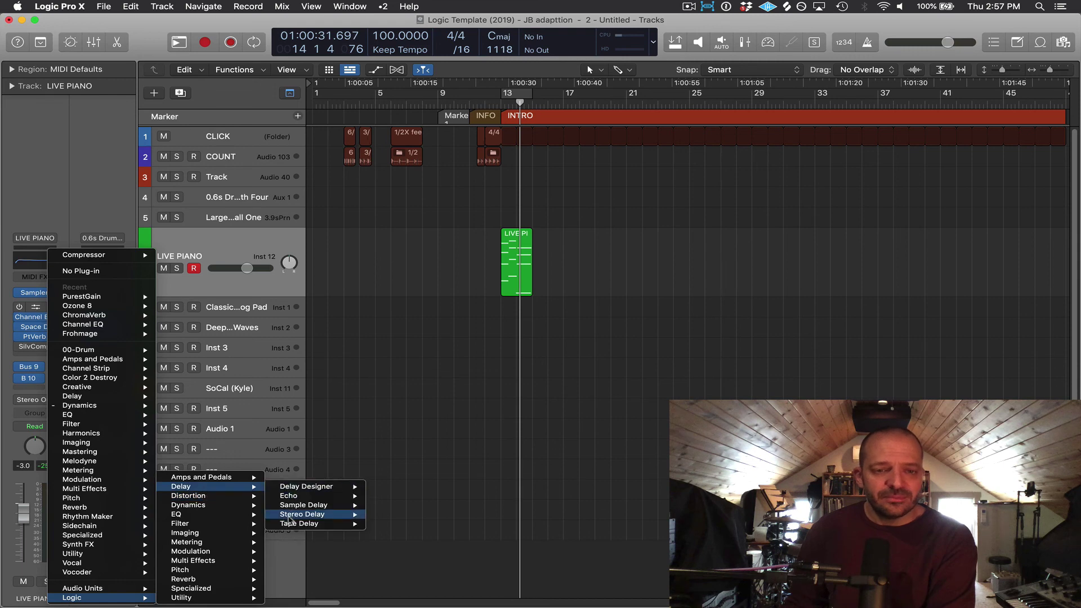
mouse_move(233, 528)
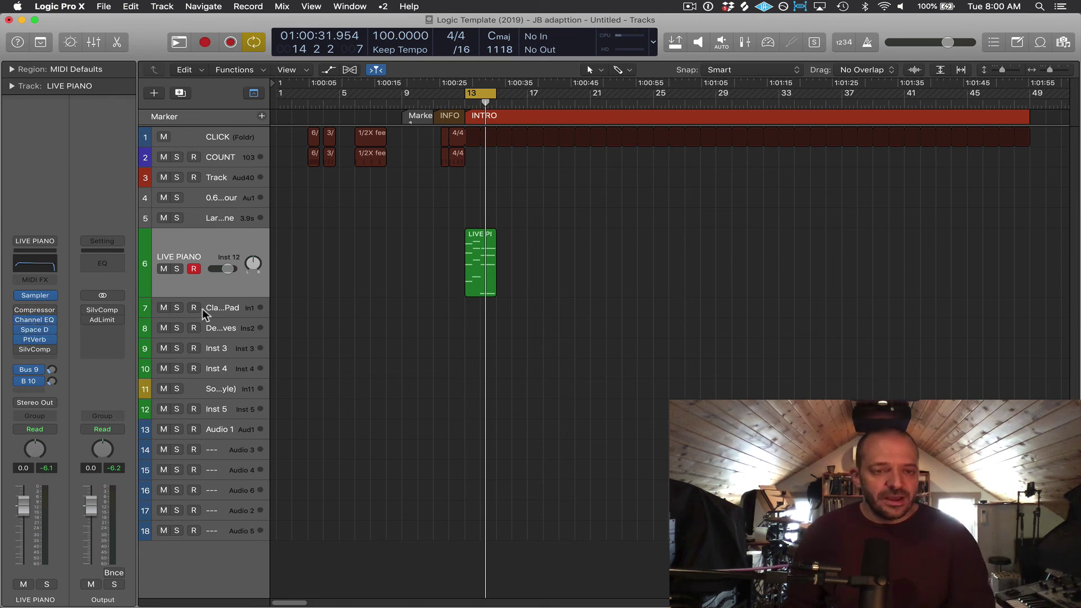
mouse_move(53, 312)
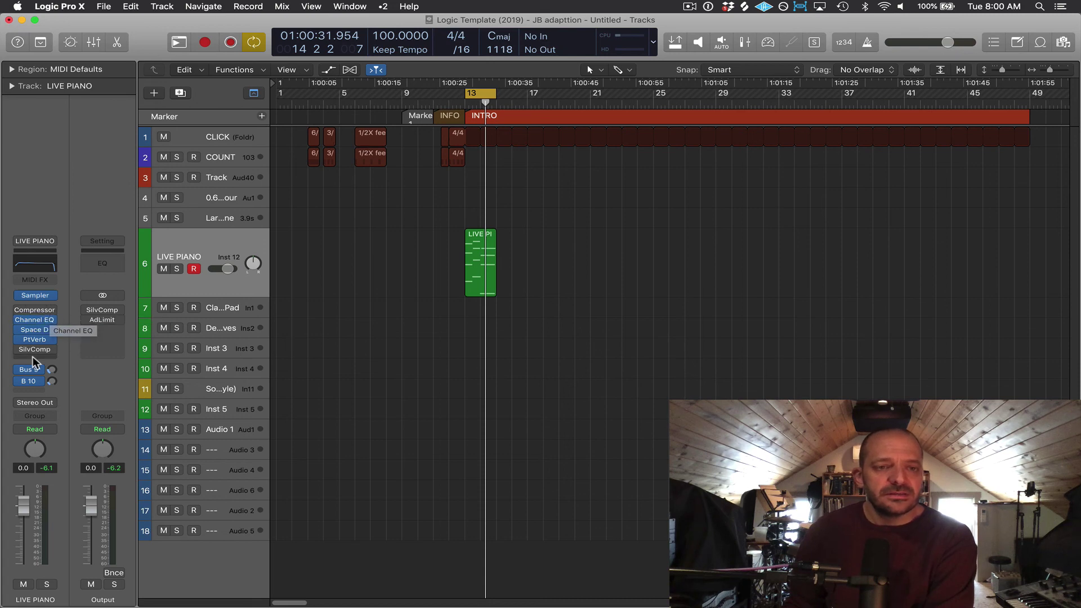
mouse_move(37, 352)
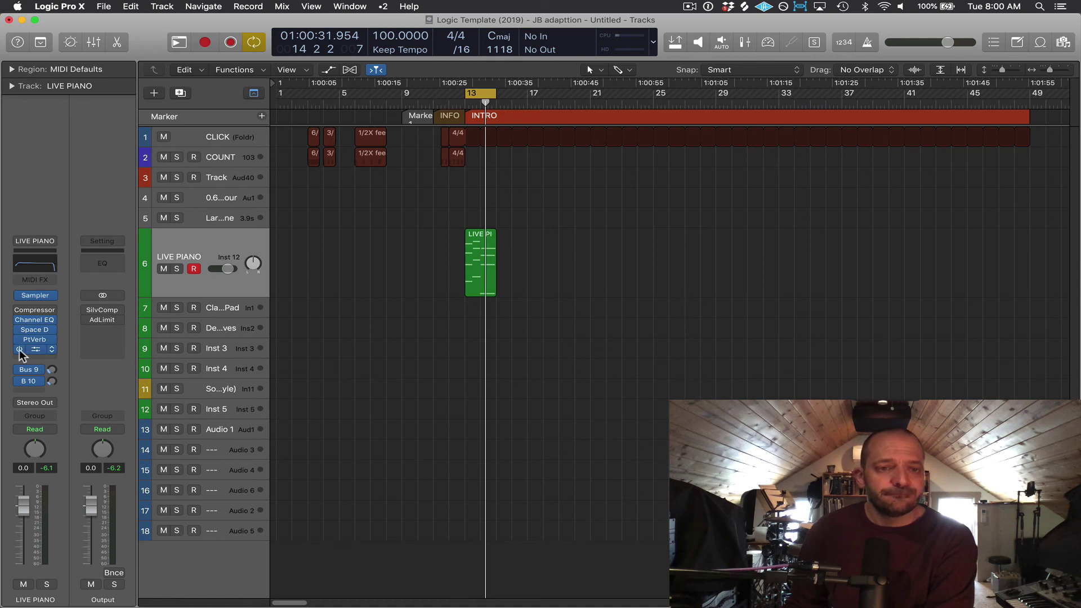
mouse_move(56, 332)
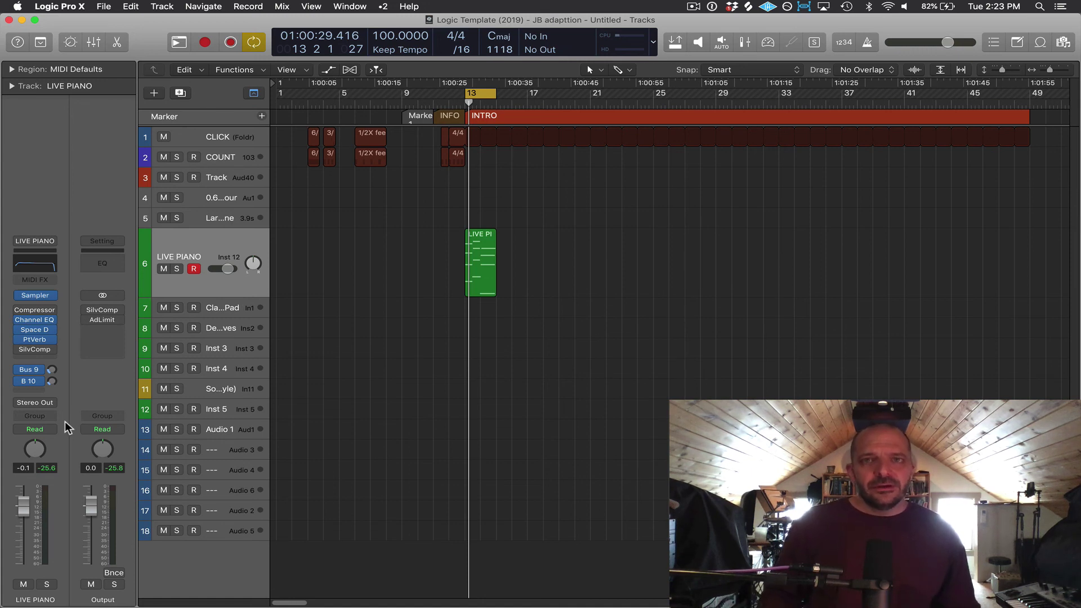
click(50, 402)
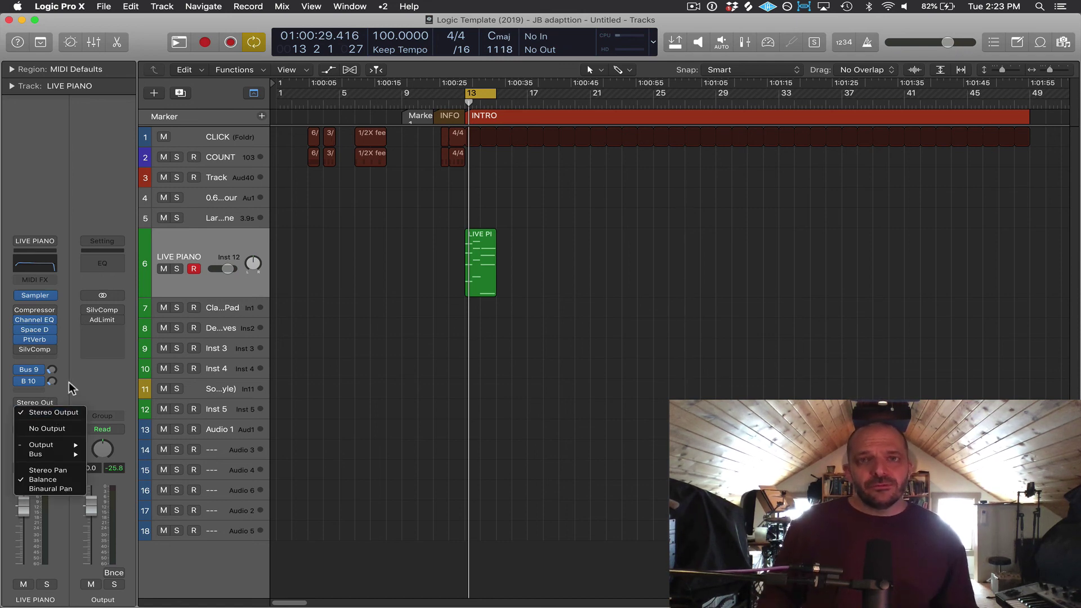
click(69, 389)
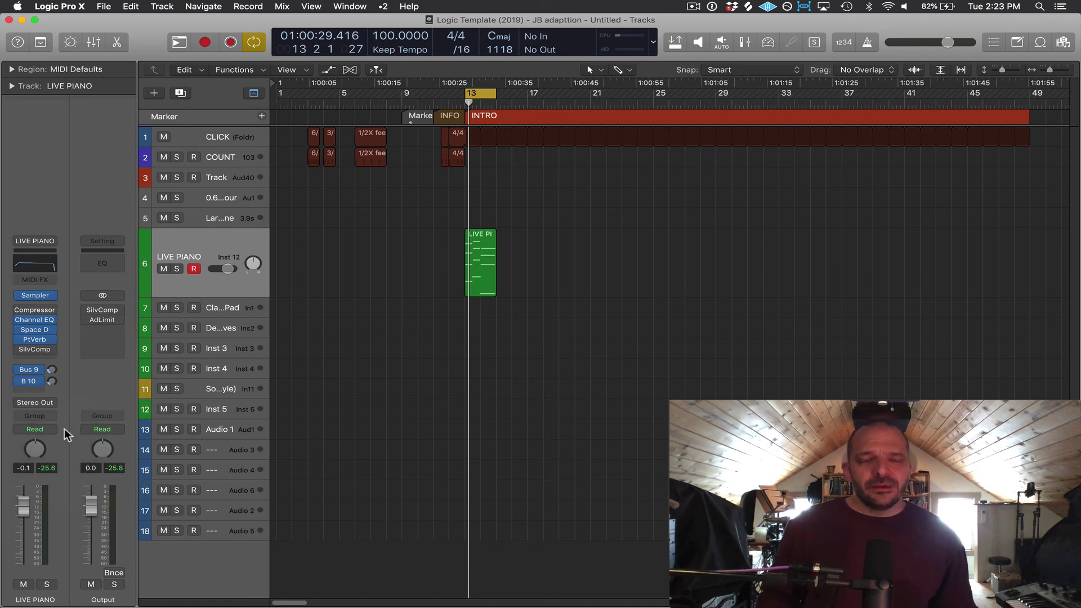
key(space)
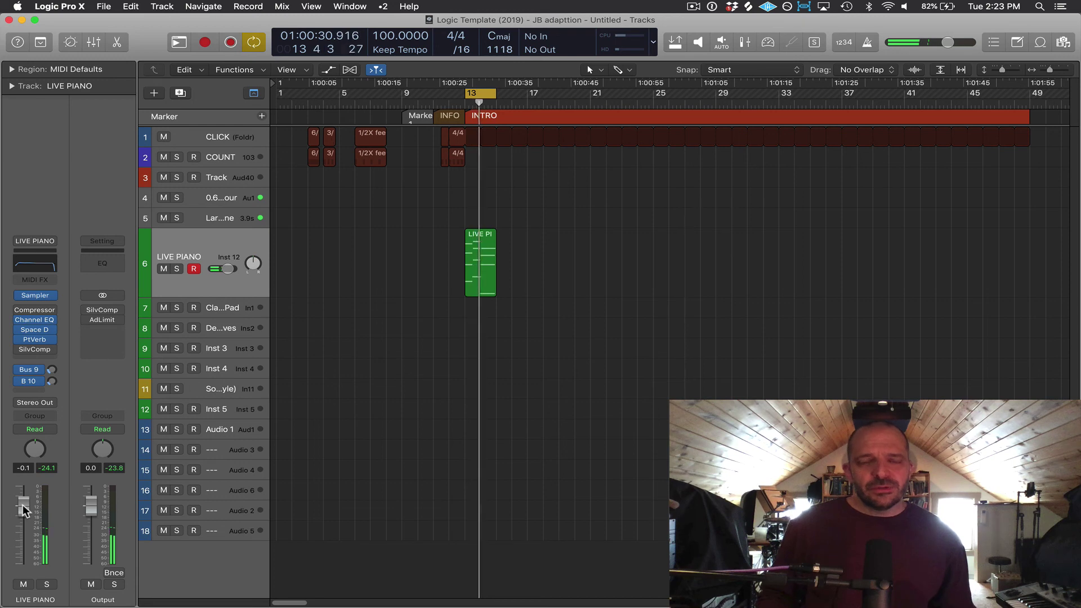
mouse_move(23, 505)
mouse_down()
mouse_move(23, 541)
mouse_move(22, 507)
mouse_up()
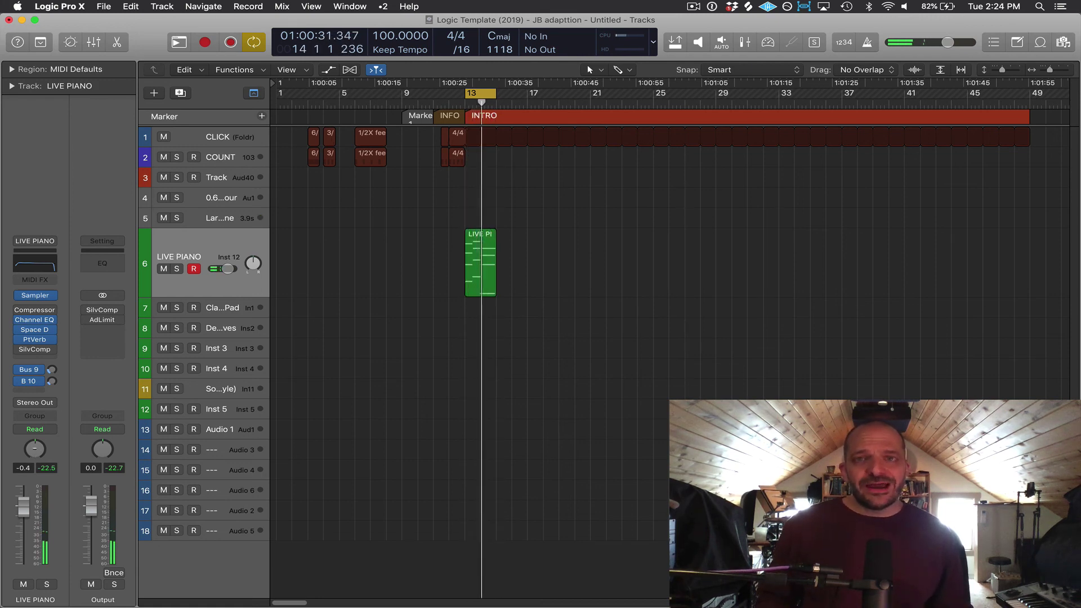
mouse_move(35, 448)
mouse_down()
mouse_move(34, 459)
mouse_move(35, 439)
mouse_up()
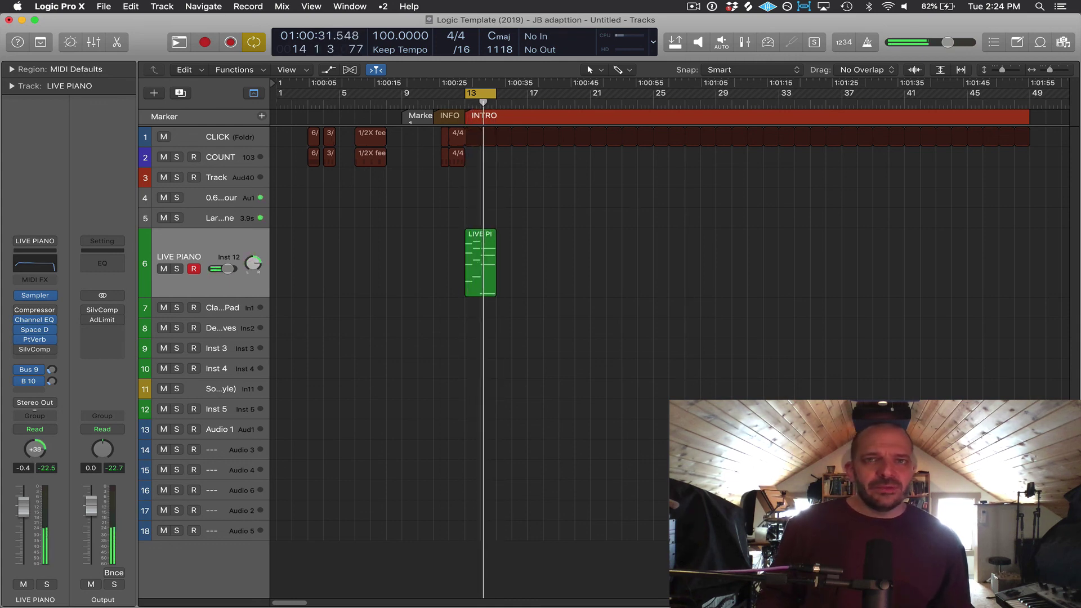
alt+click(37, 448)
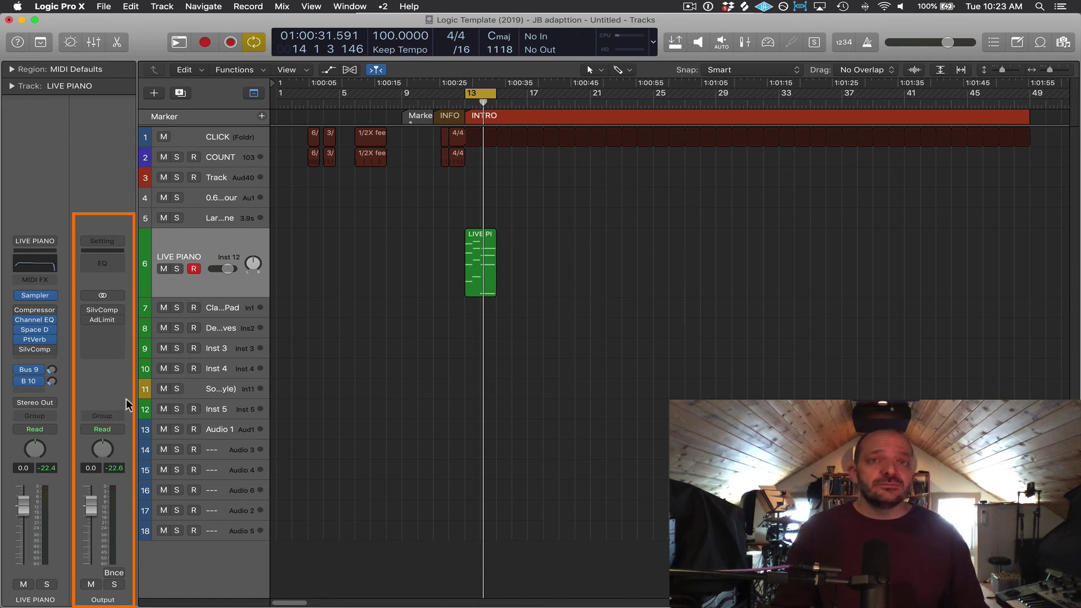
click(92, 585)
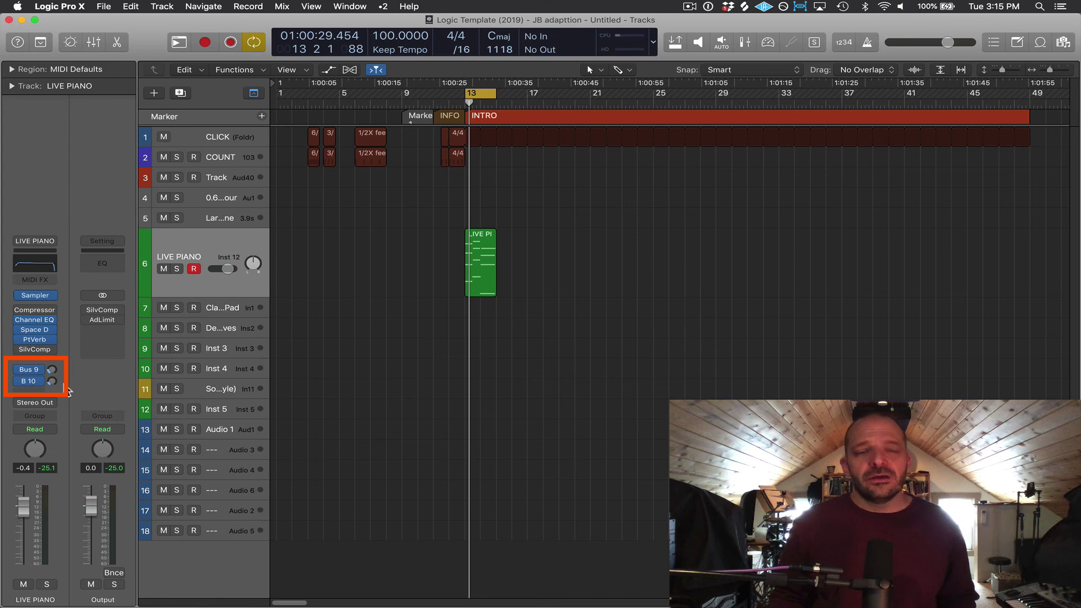
click(41, 370)
mouse_move(108, 466)
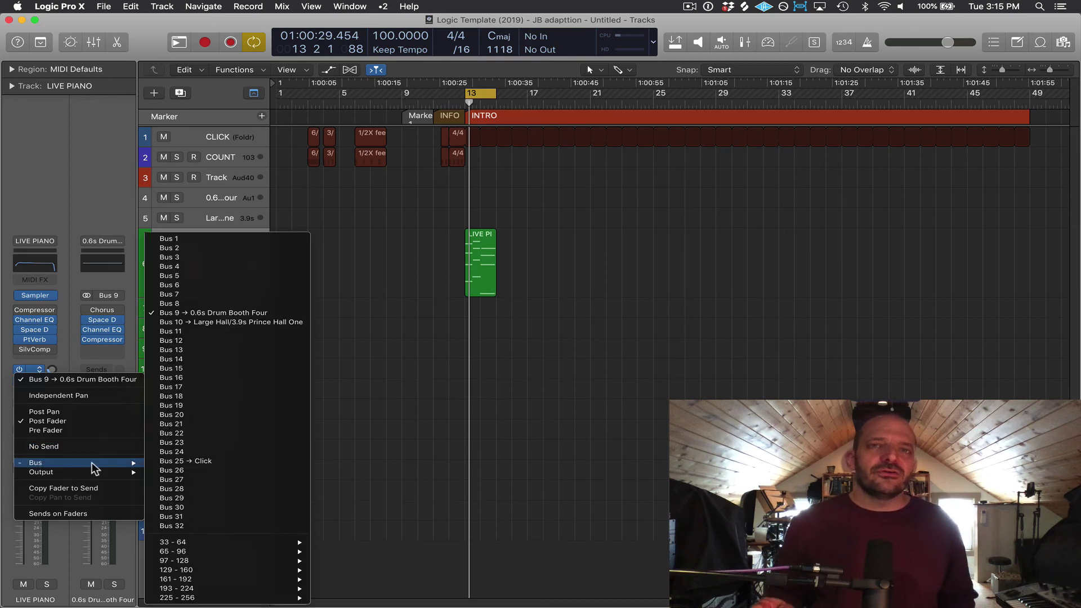
mouse_move(192, 591)
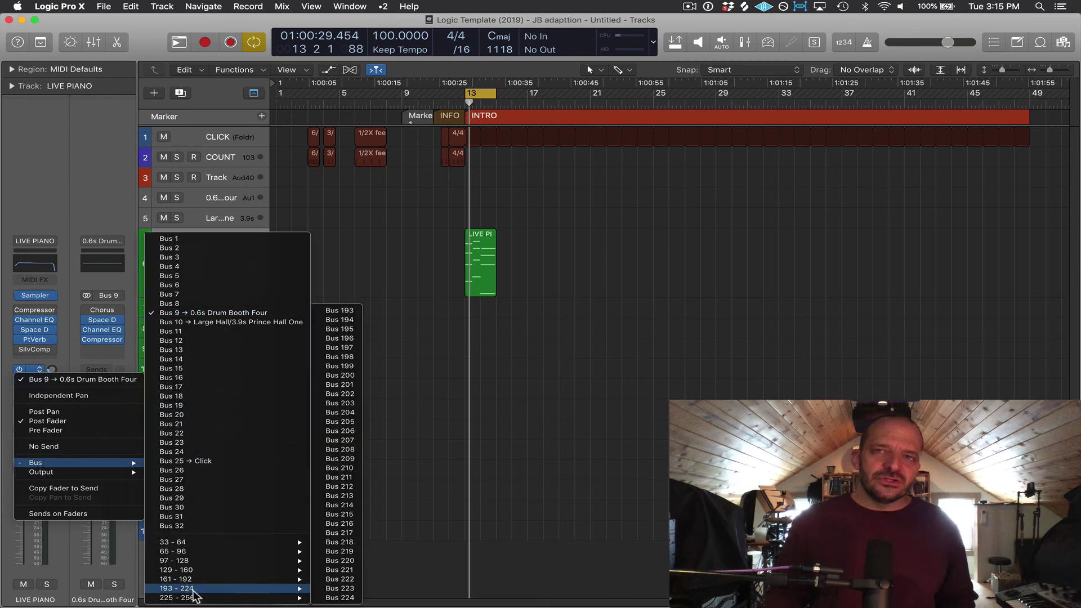
click(401, 244)
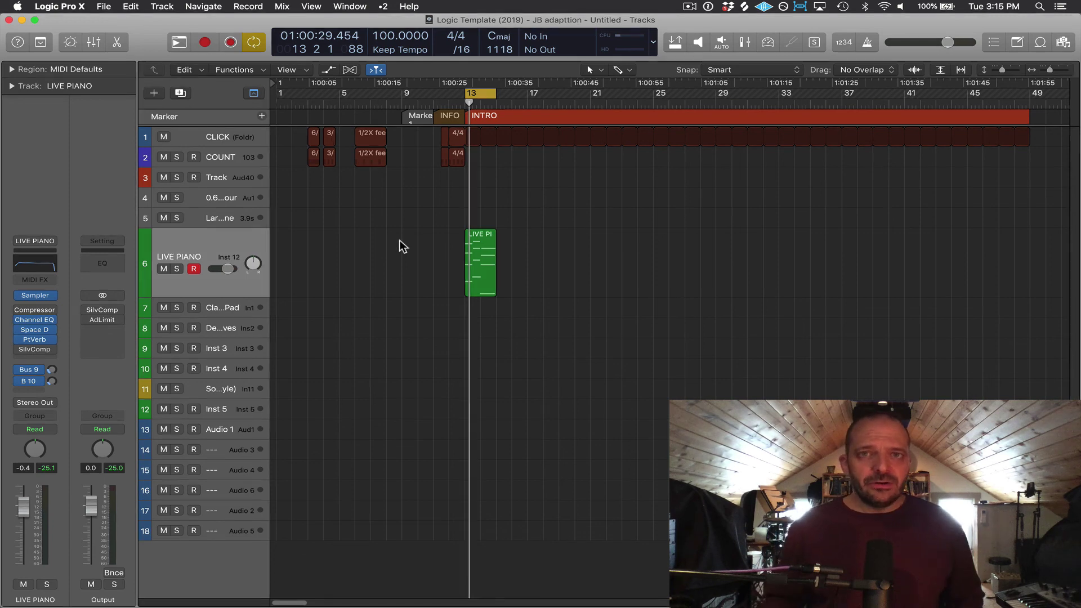
Step: Show the Bus 9 0.6s Drum aux beside LIVE PIANO, play, and adjust the Bus 9 send
click(32, 368)
click(63, 356)
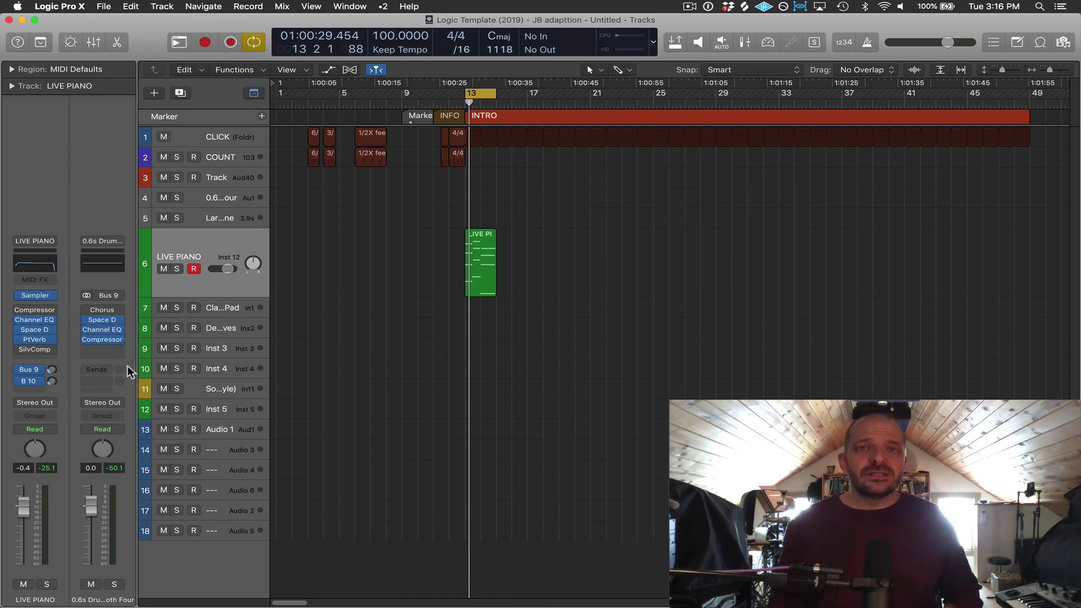
key(space)
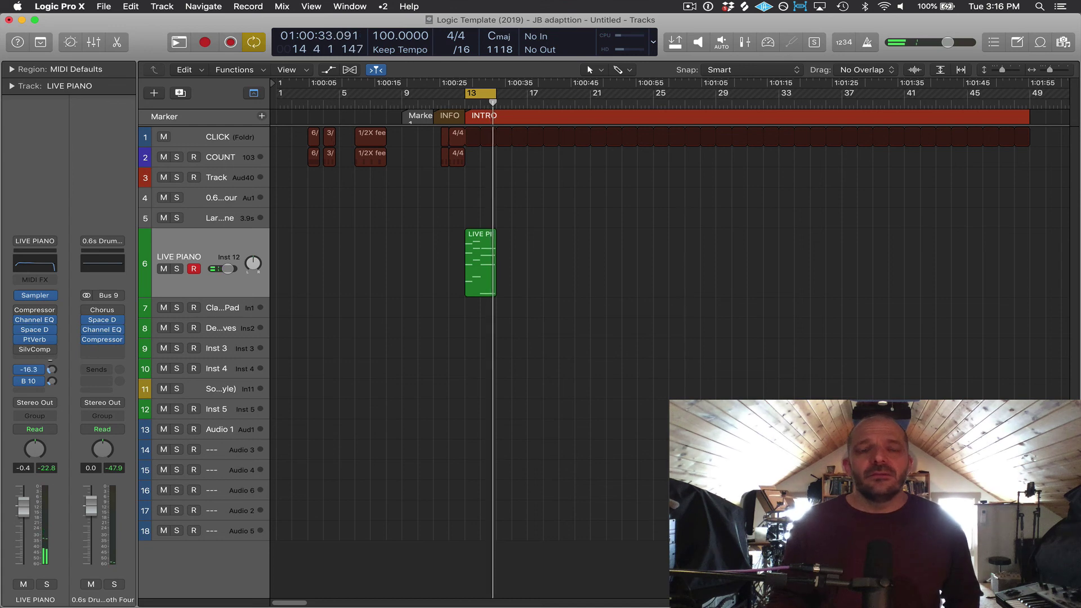
drag(50, 370, 51, 346)
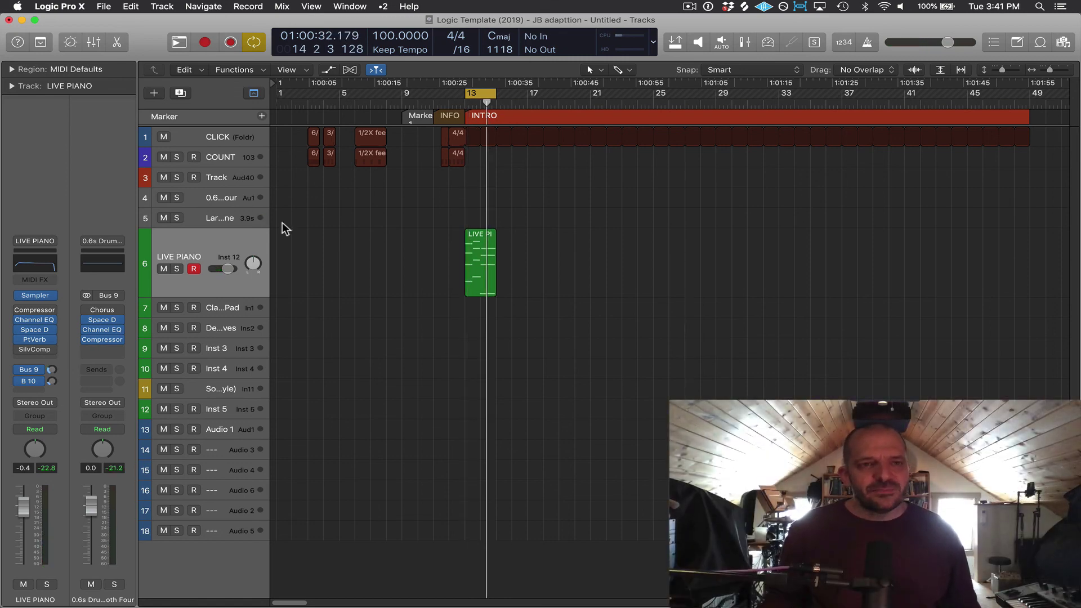
Step: Expand LIVE PIANO's Track parameters, raise Delay, and switch it to milliseconds (1.5 ms)
click(11, 86)
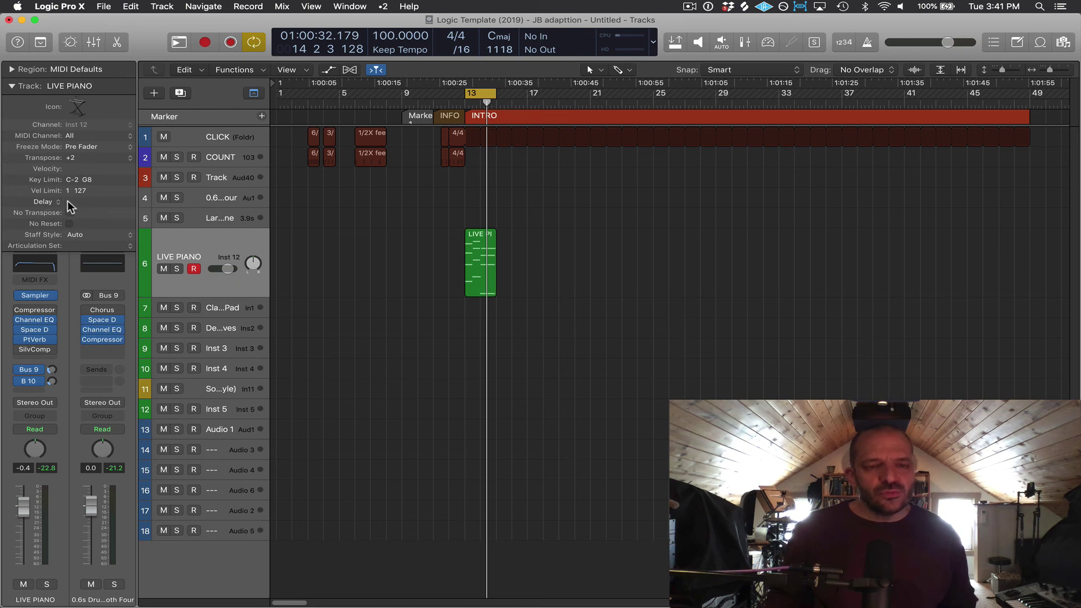
mouse_move(70, 208)
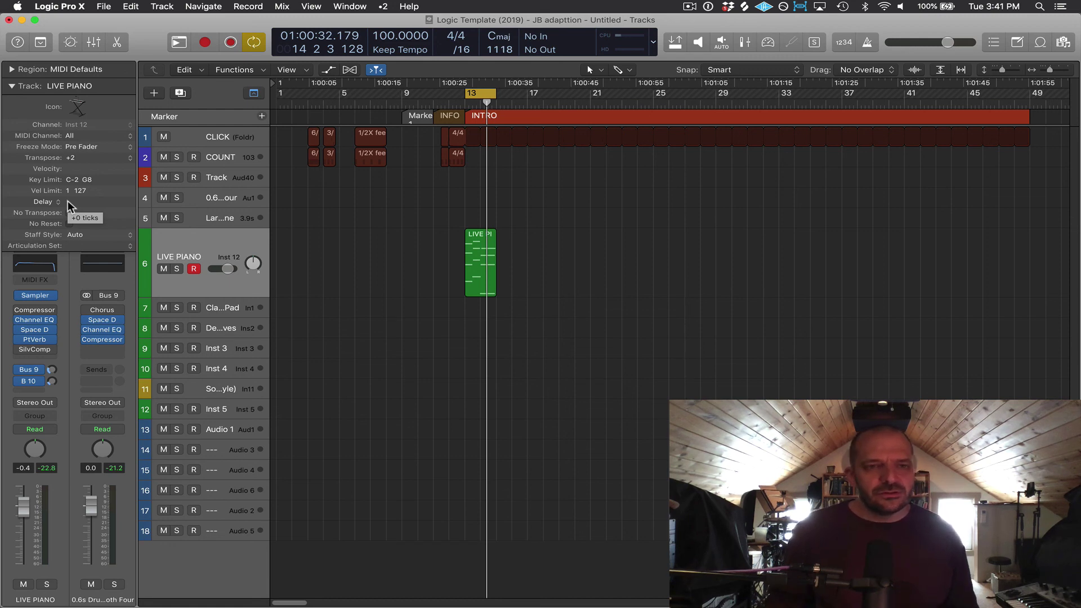
drag(68, 204, 90, 204)
click(57, 202)
click(67, 212)
Step: Fine-tune the LIVE PIANO Delay, then open the Mixer and enlarge it upward
drag(73, 199, 71, 217)
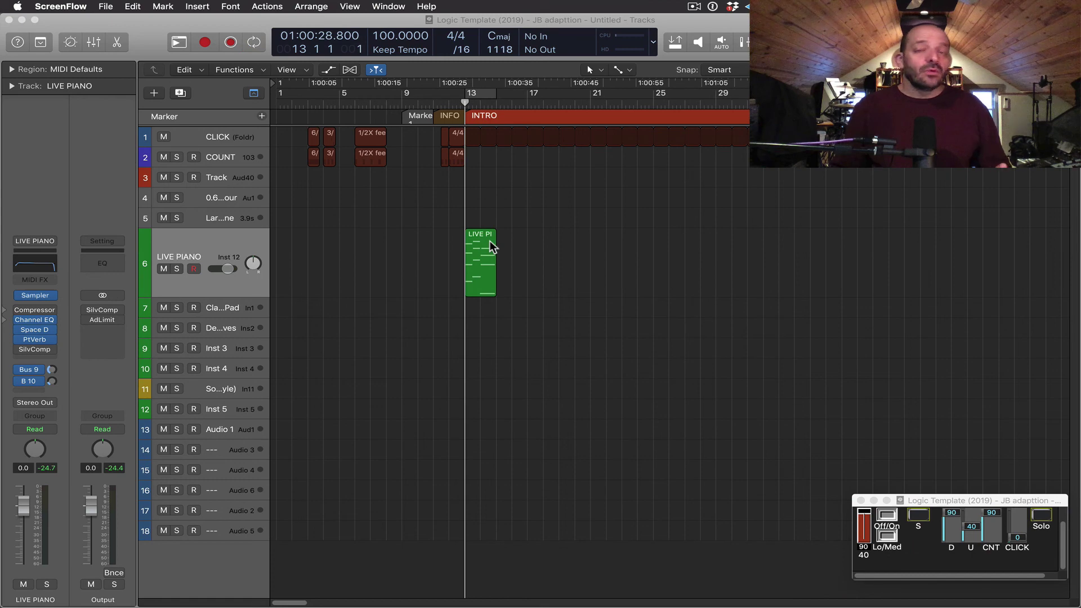
click(95, 42)
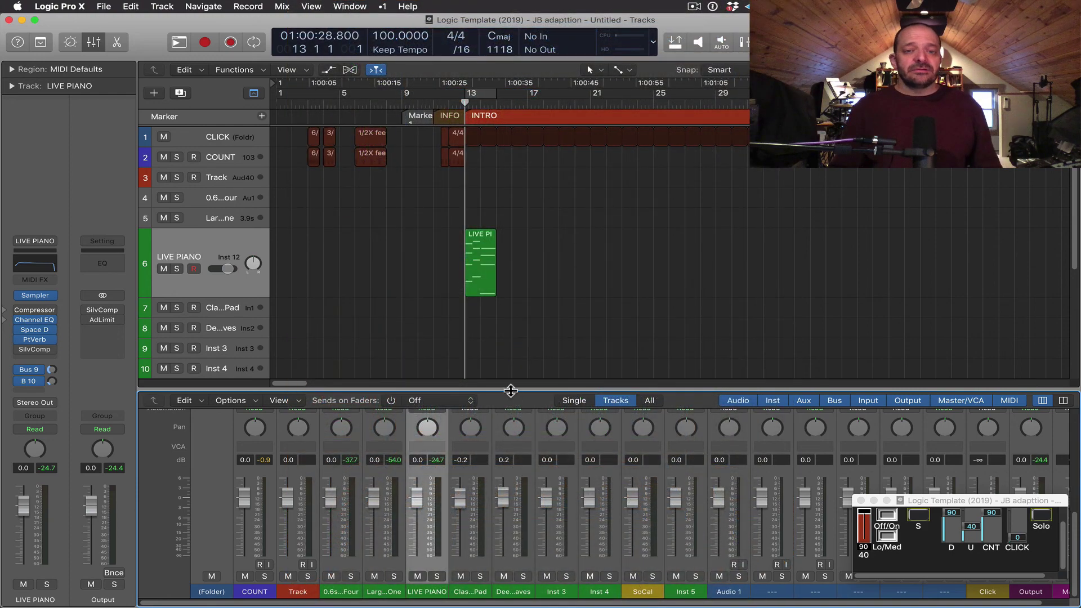
drag(511, 390, 507, 292)
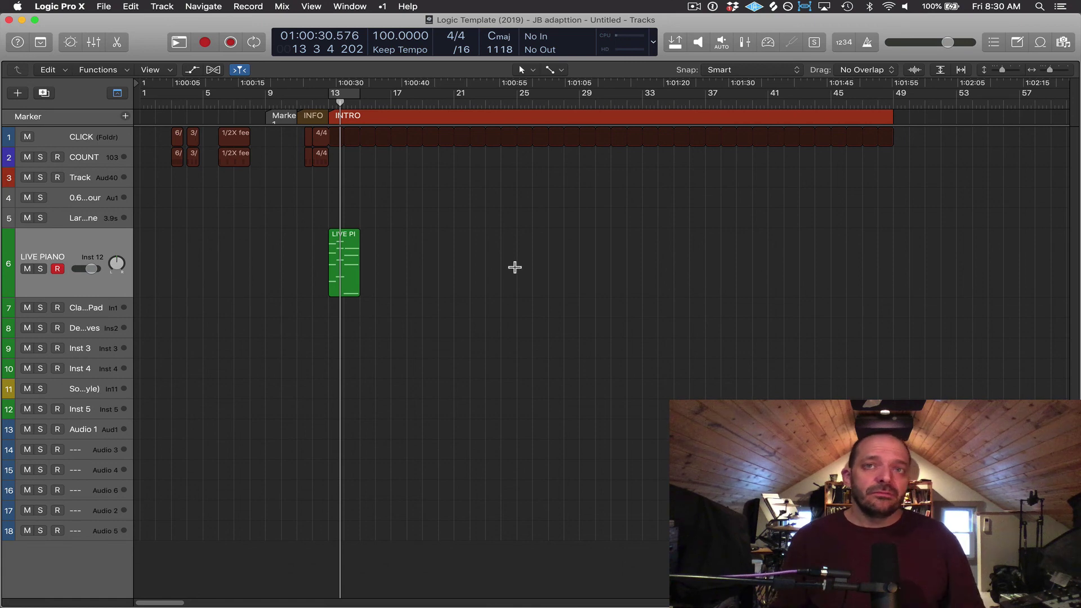
Step: Show the inspector with I and the Mixer with X
key(i)
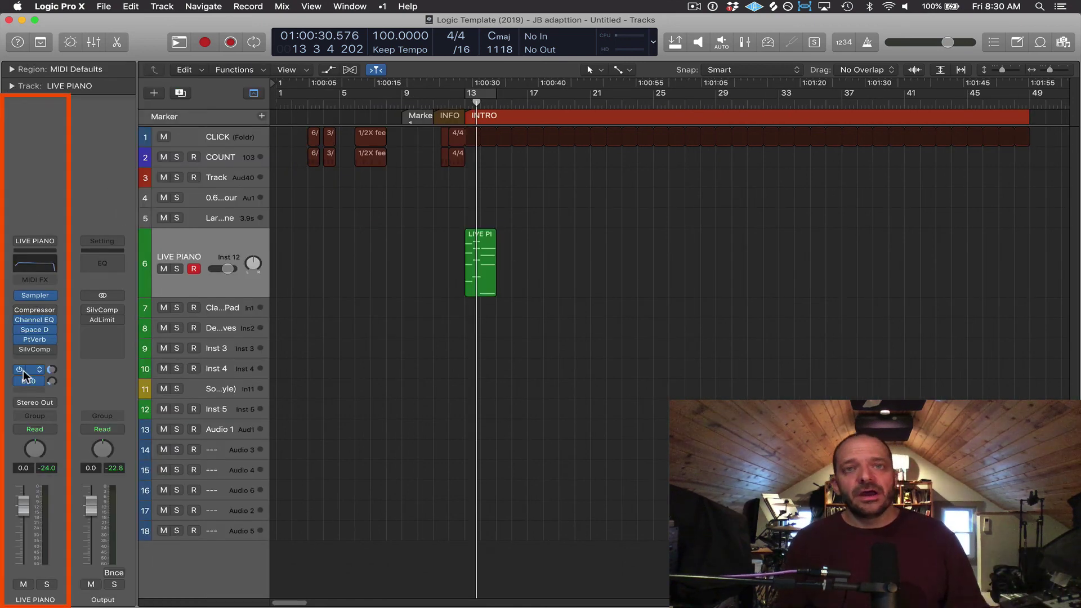
key(x)
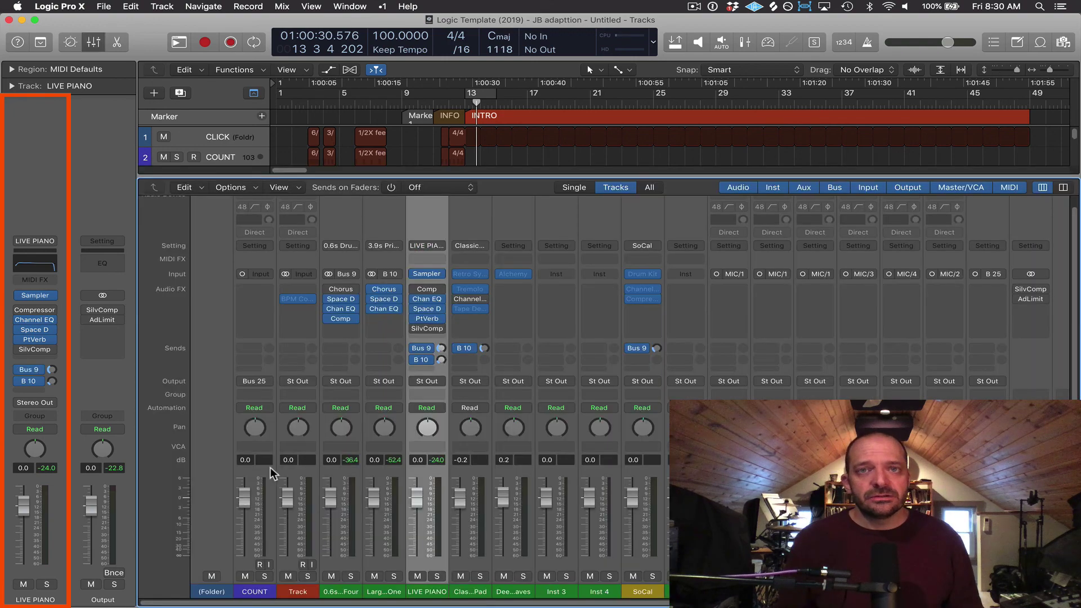
Step: Turn on the Icon component so every mixer channel strip displays its track icon
right_click(443, 436)
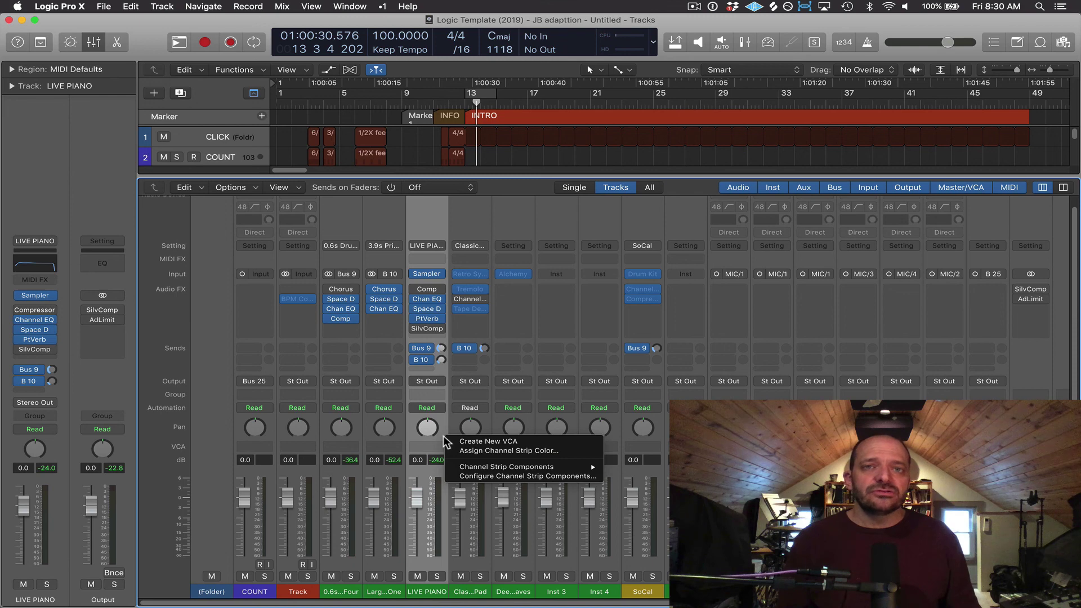
mouse_move(509, 467)
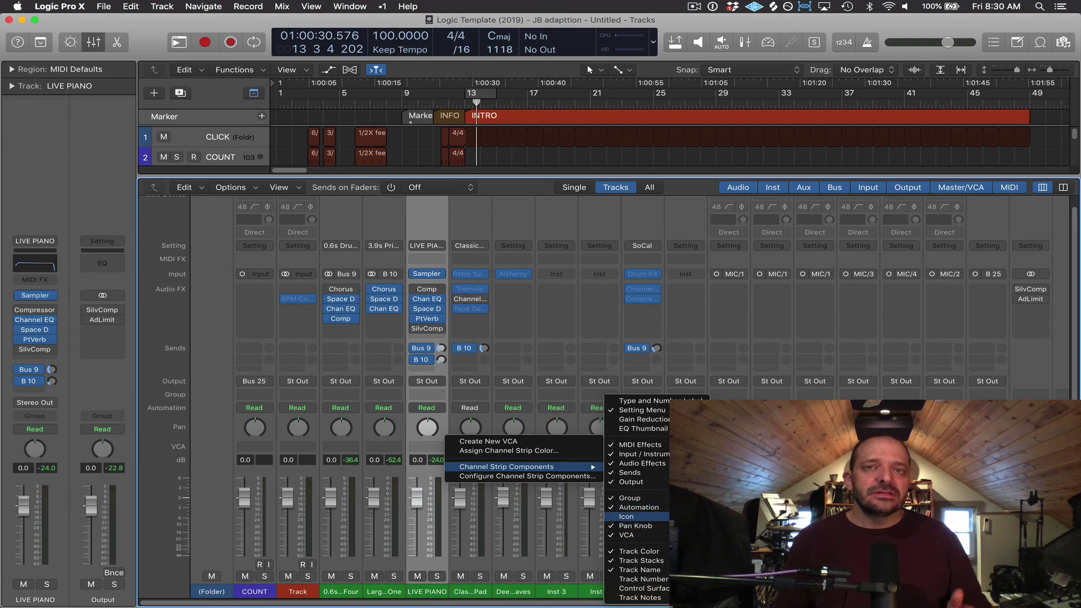
click(631, 516)
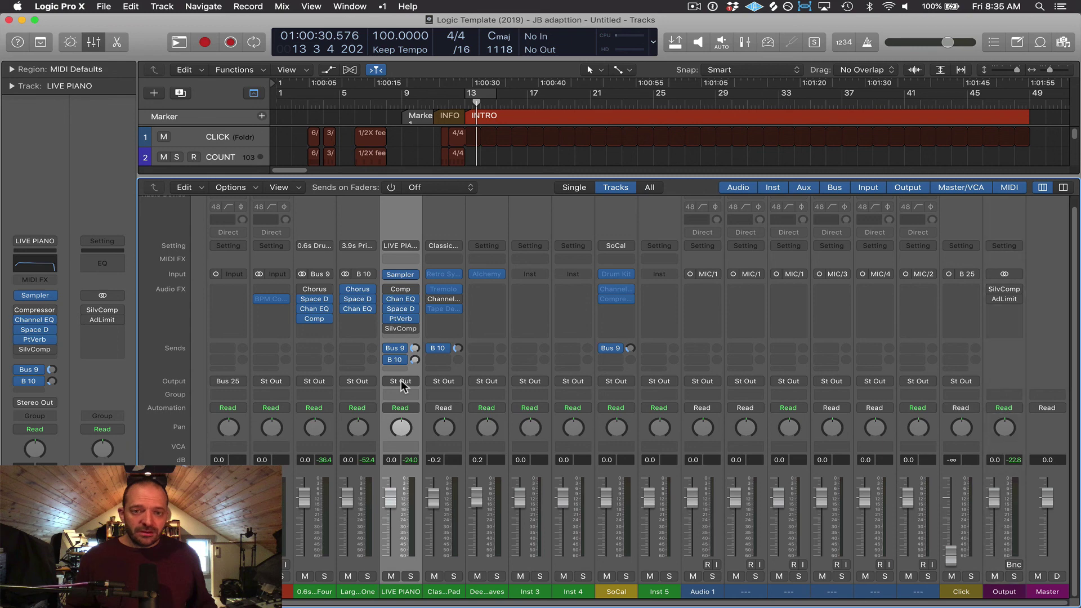
mouse_move(397, 350)
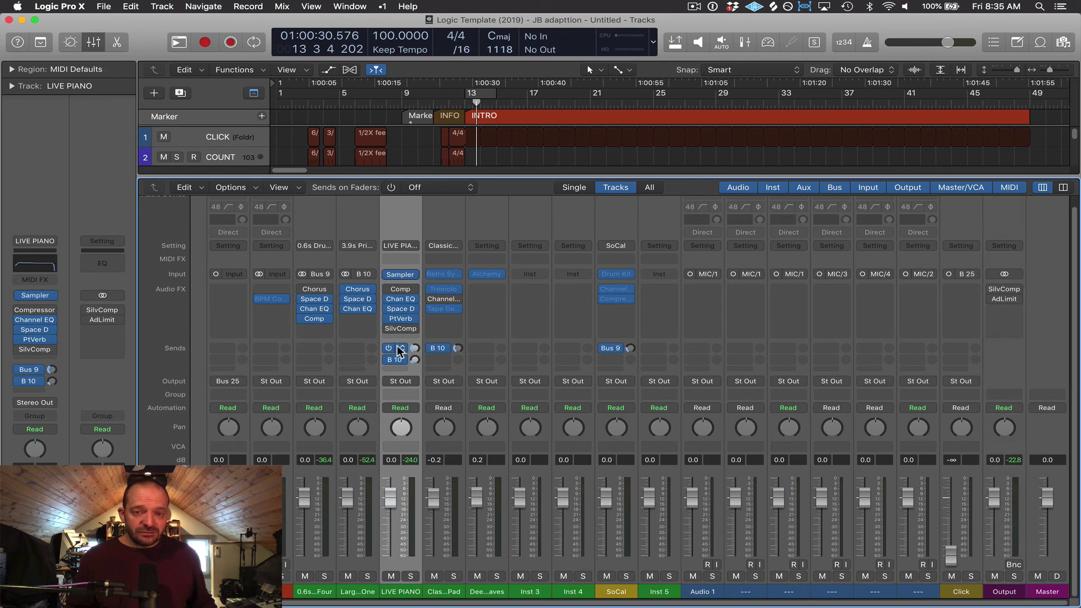